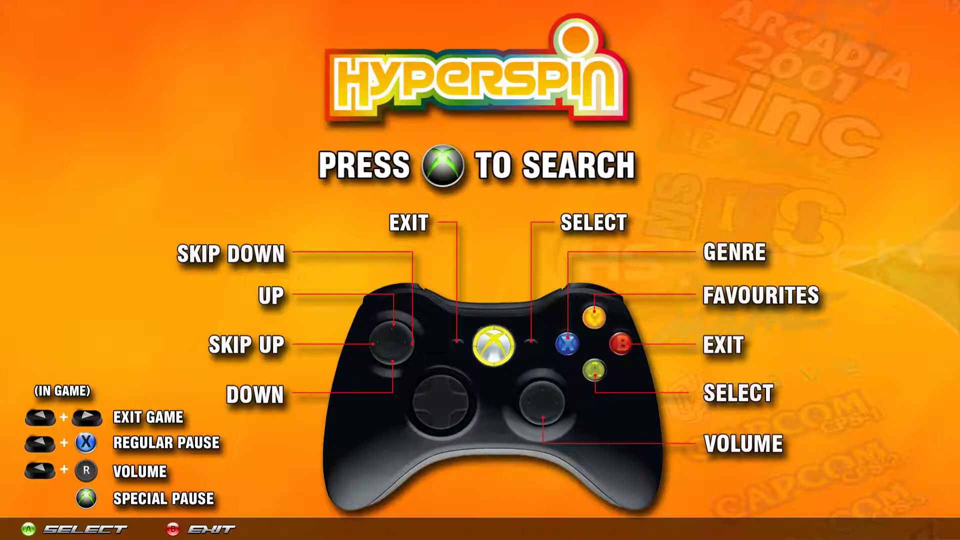
# - End the running HyperSpin application through the Task Manager, then close the Task Manager
pyautogui.hotkey('ctrl', 'shift', 'Escape')
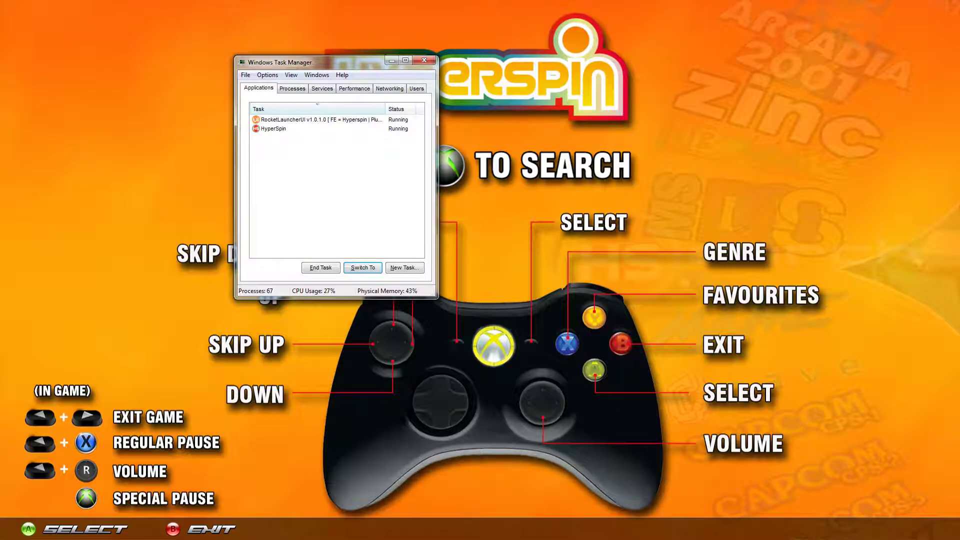
pyautogui.click(403, 269)
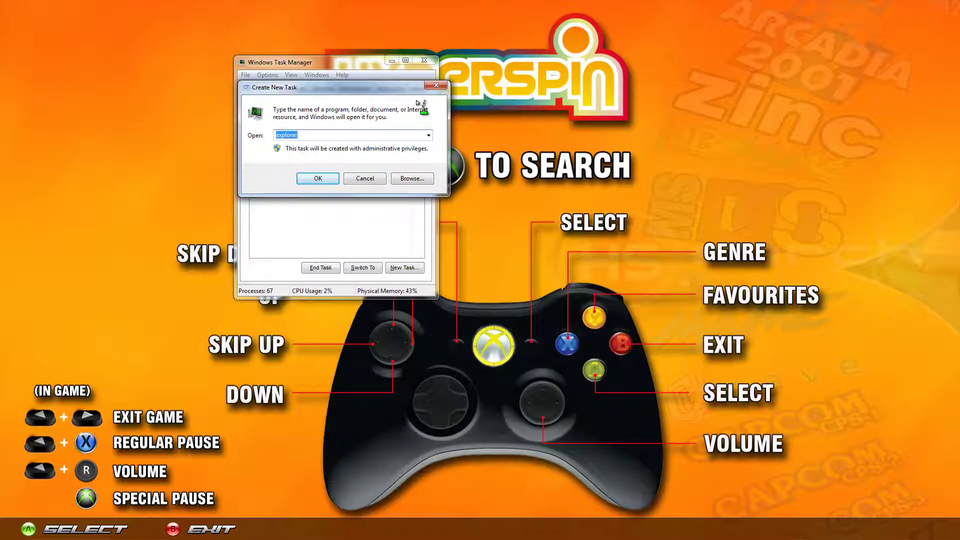
pyautogui.click(435, 86)
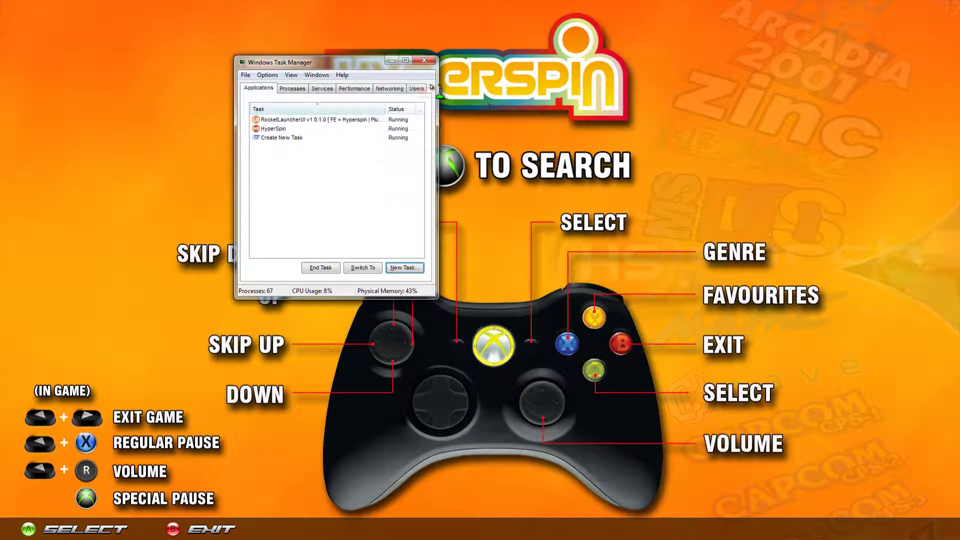
pyautogui.click(275, 130)
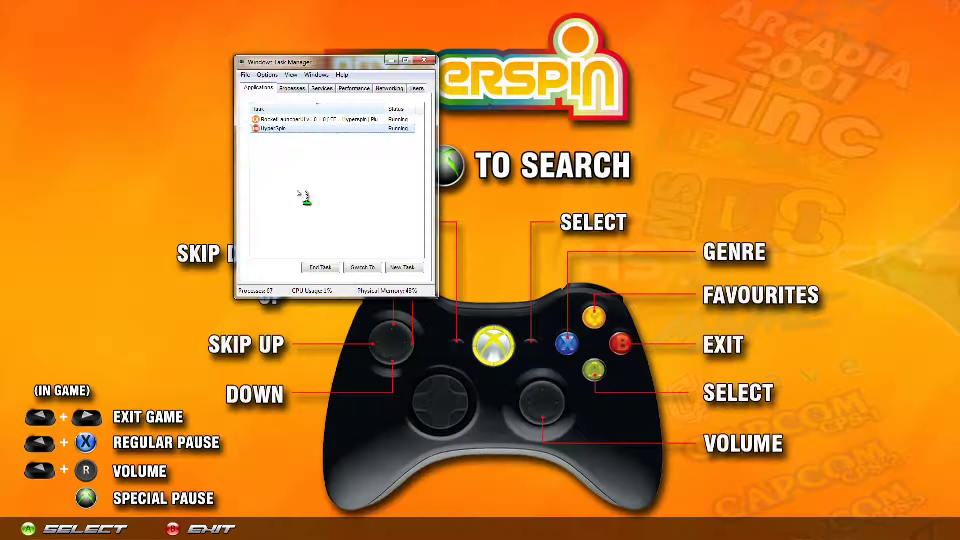
pyautogui.click(320, 267)
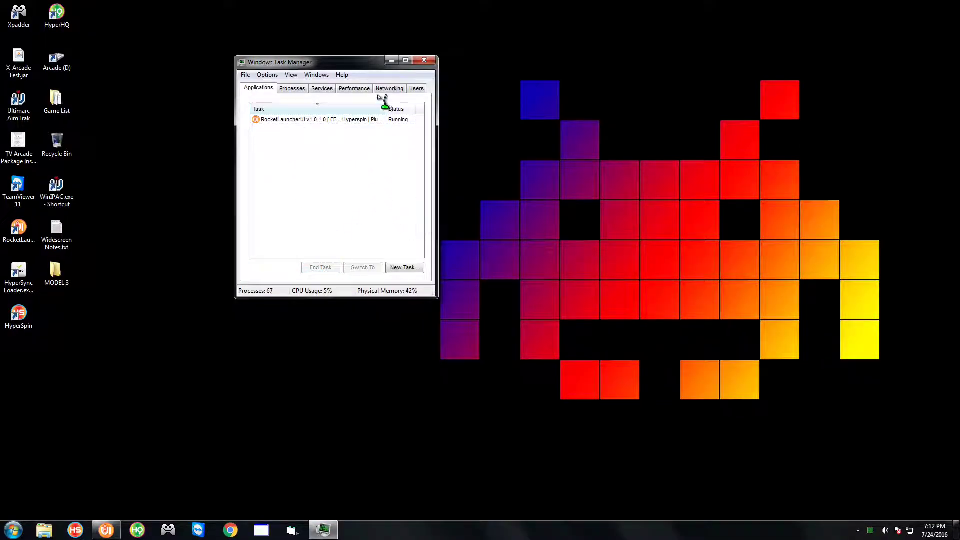
pyautogui.moveTo(368, 65); pyautogui.dragTo(367, 100)
pyautogui.hotkey('alt', 'F4')
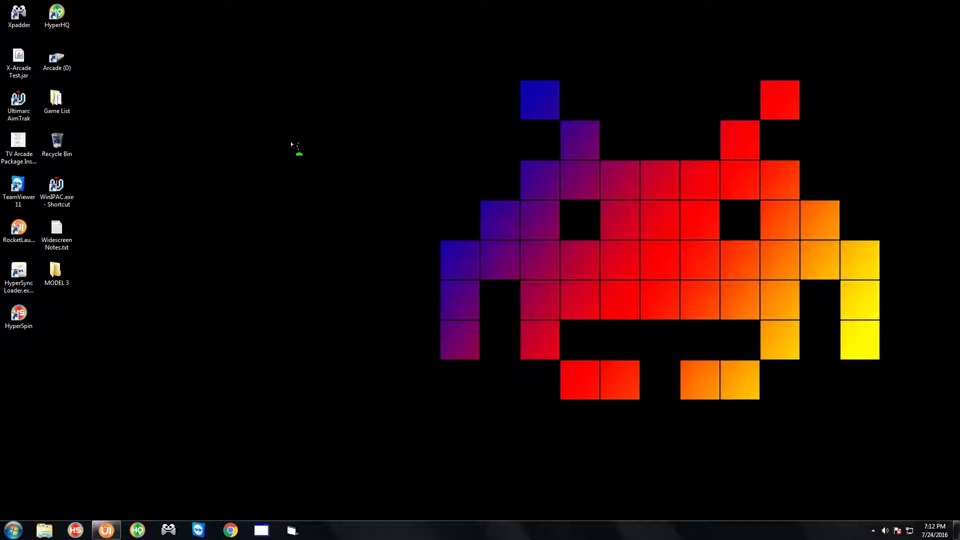
# - Open the MODEL 3 desktop folder and a Computer window, and arrange the two side by side
pyautogui.click(73, 288)
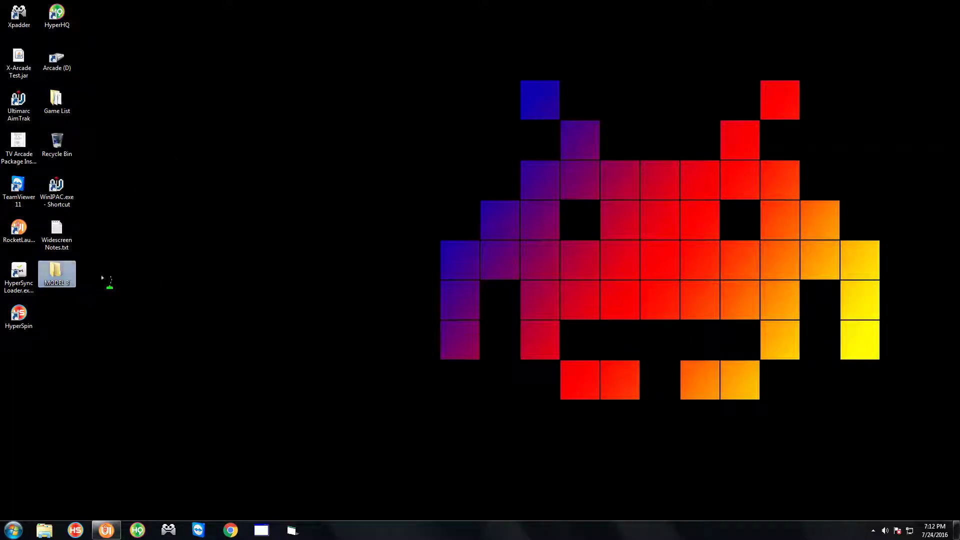
pyautogui.doubleClick(68, 278)
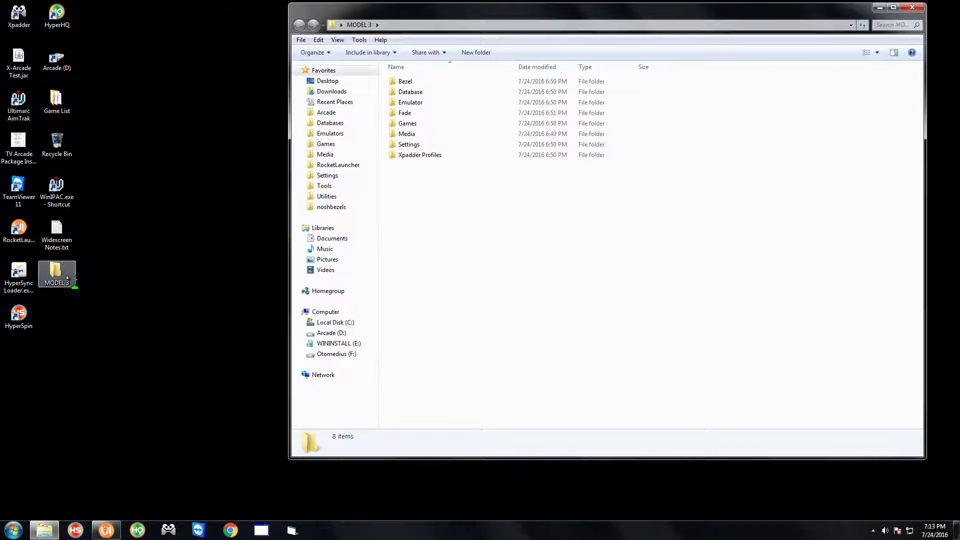
pyautogui.press('super+Left')
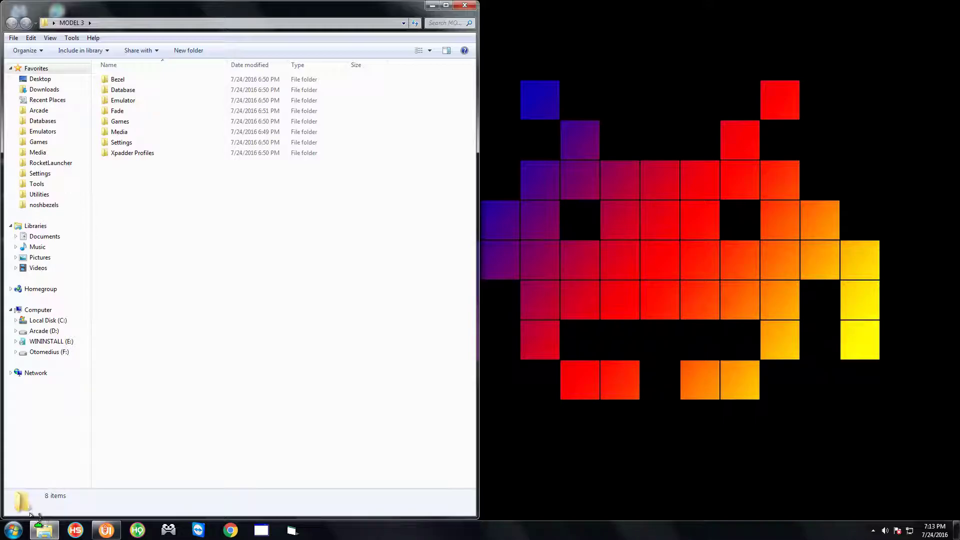
pyautogui.click(13, 529)
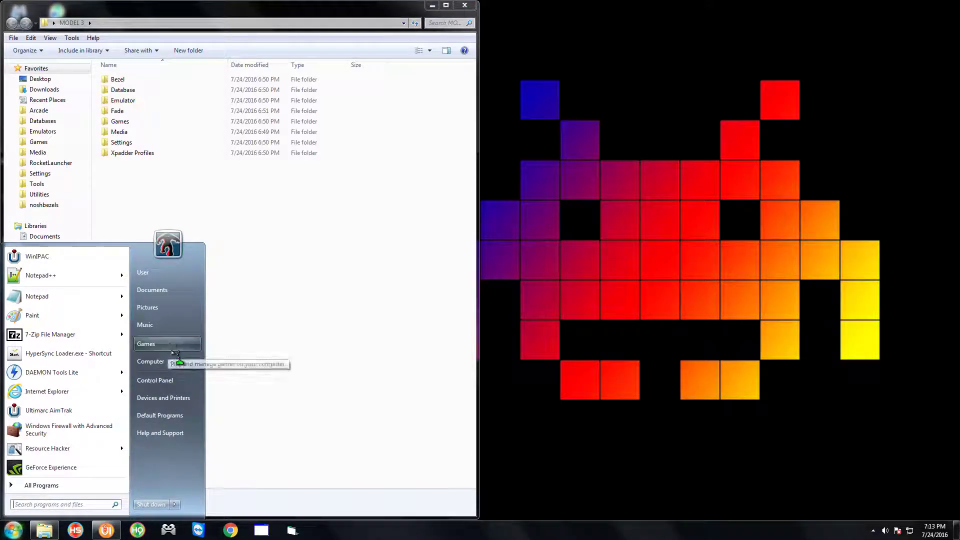
pyautogui.click(155, 362)
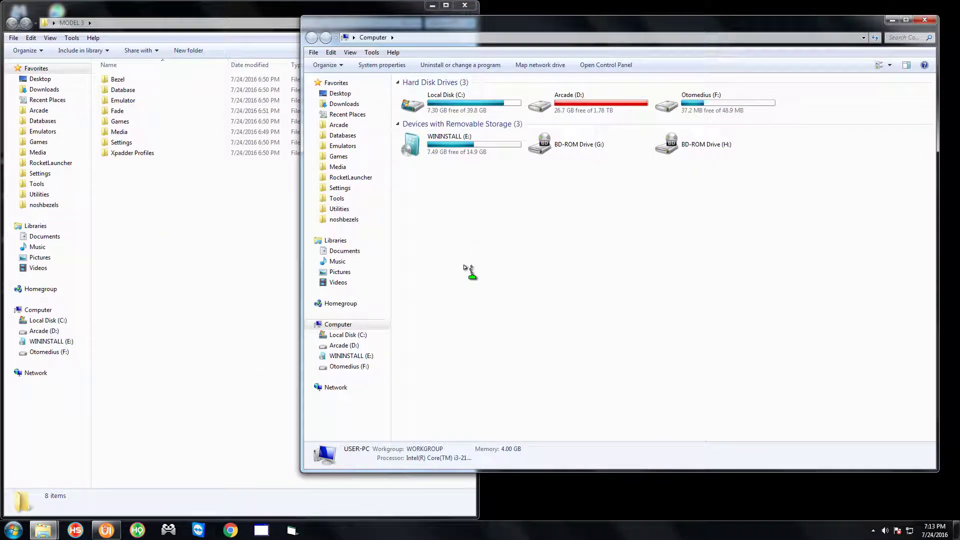
pyautogui.press('super+Right')
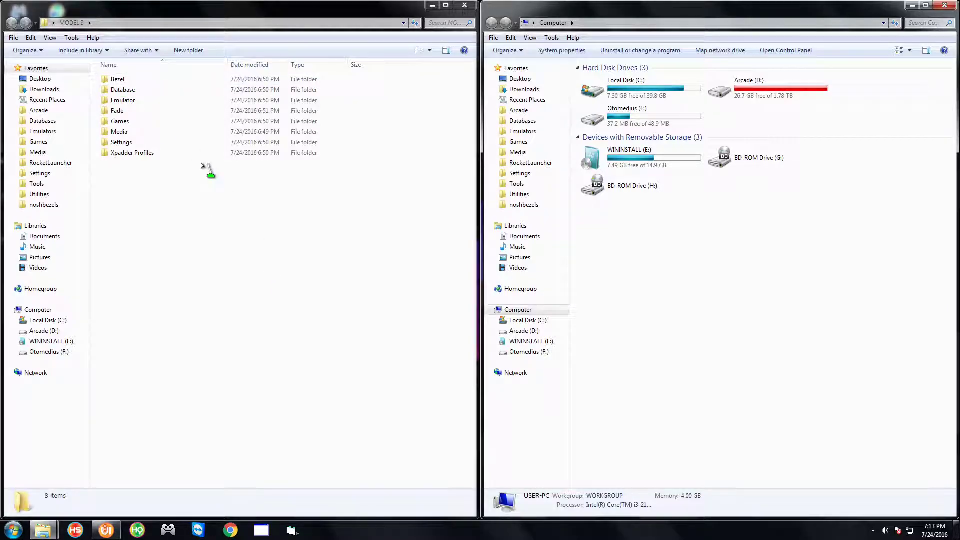
# - Copy the Sega Model 3 folder from MODEL 3's Bezel folder into RocketLauncher's Media\Bezels folder
pyautogui.doubleClick(123, 81)
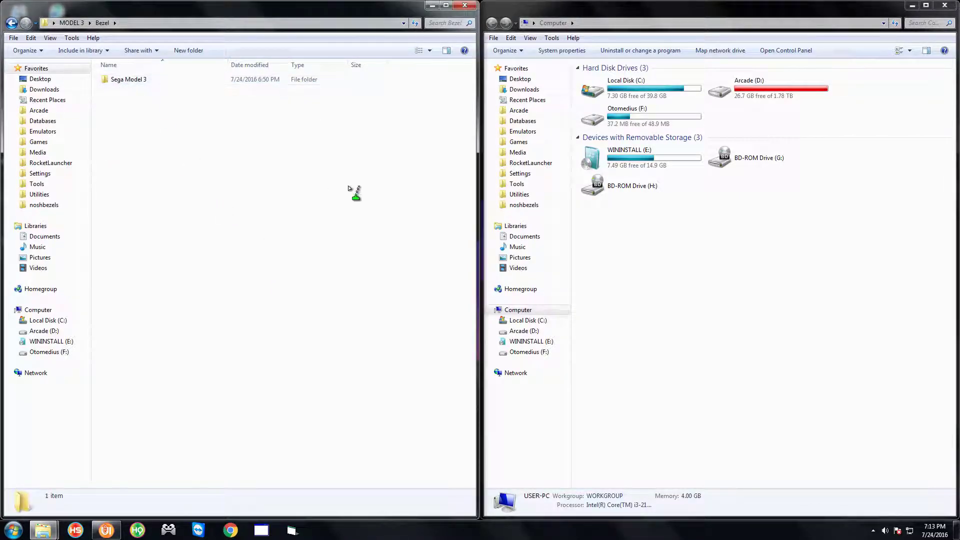
pyautogui.click(527, 163)
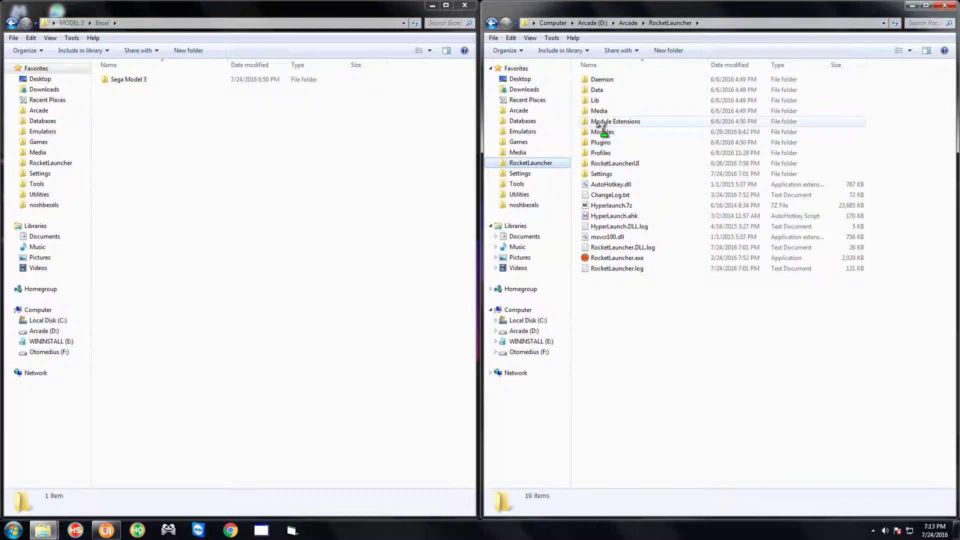
pyautogui.doubleClick(599, 111)
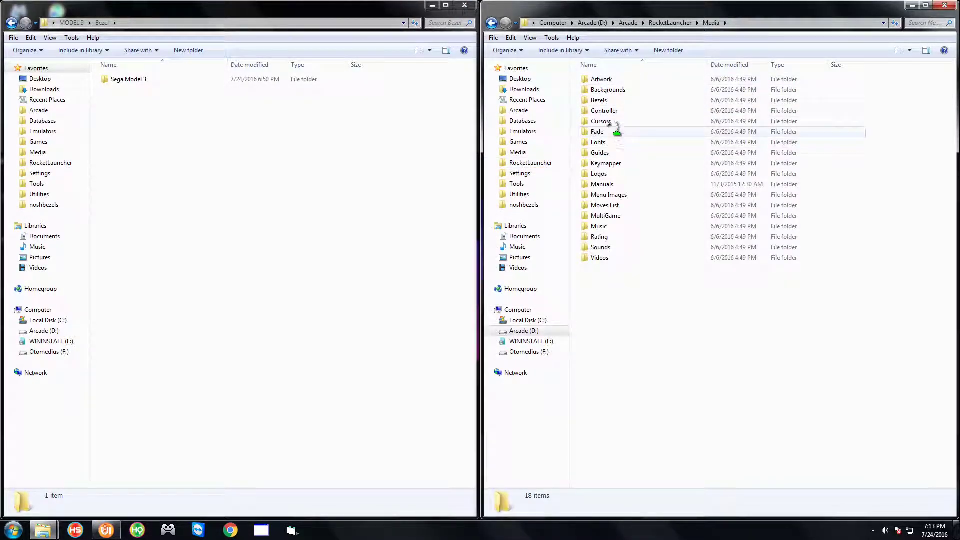
pyautogui.doubleClick(602, 100)
pyautogui.click(121, 81)
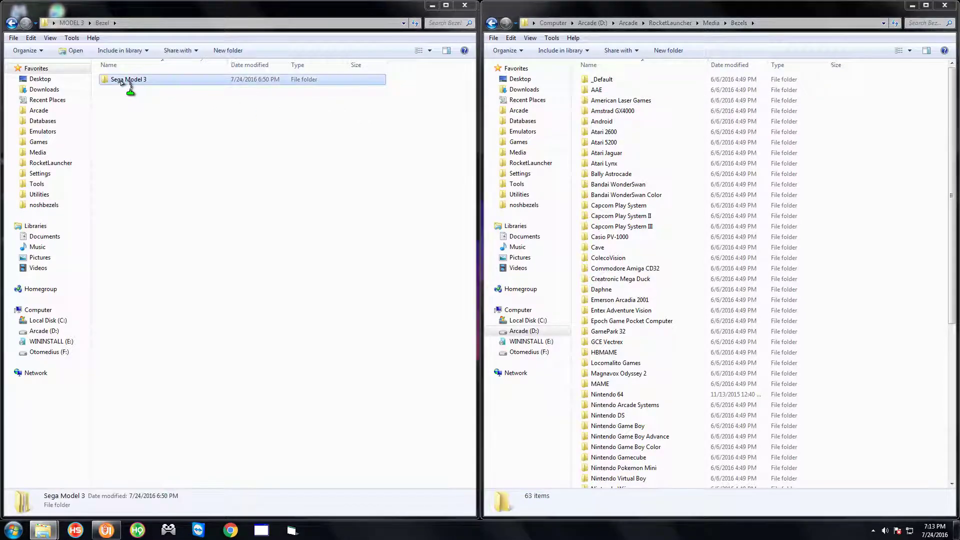
pyautogui.moveTo(121, 83); pyautogui.dragTo(577, 148)
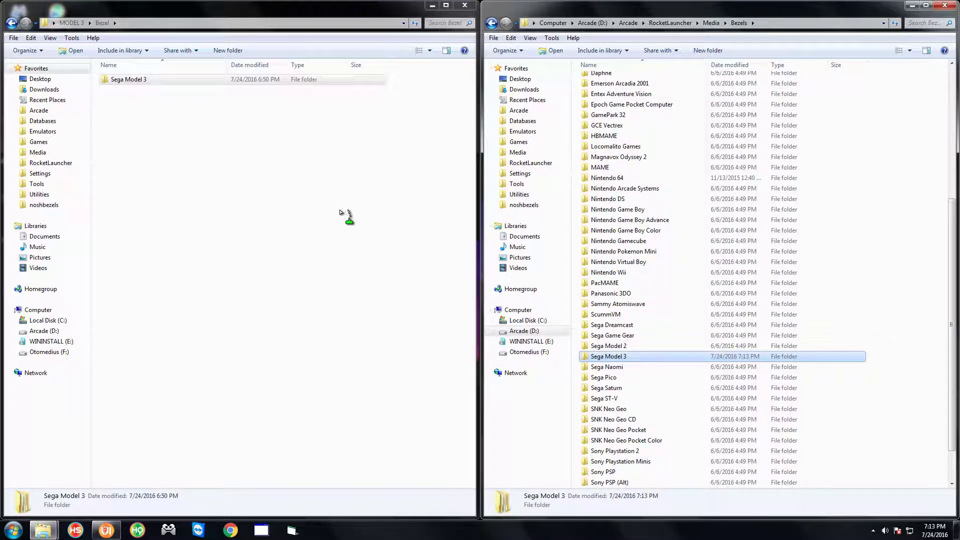
pyautogui.click(274, 193)
# - Copy the Sega Model 3 folder from MODEL 3's Fade folder into RocketLauncher's Media\Fade folder
pyautogui.click(11, 22)
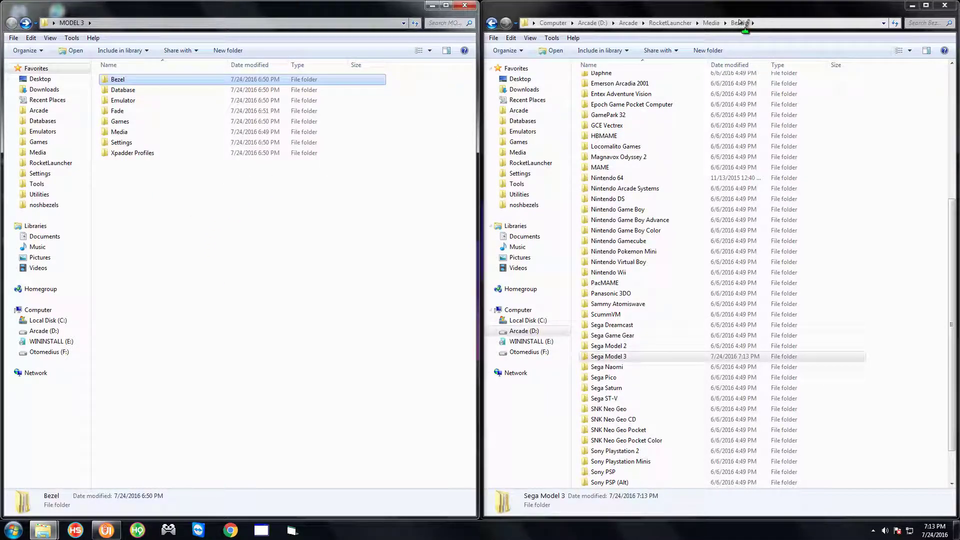
pyautogui.click(707, 23)
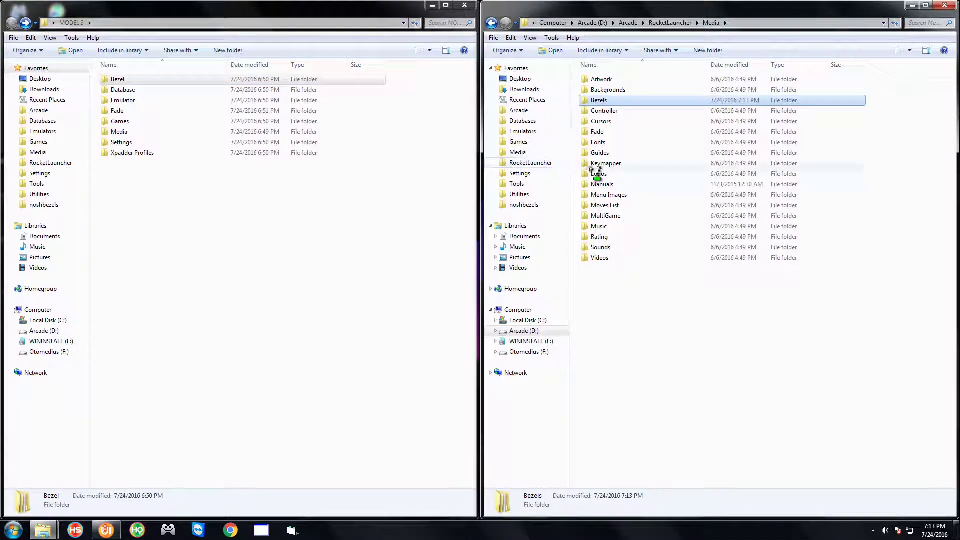
pyautogui.click(610, 132)
pyautogui.doubleClick(610, 131)
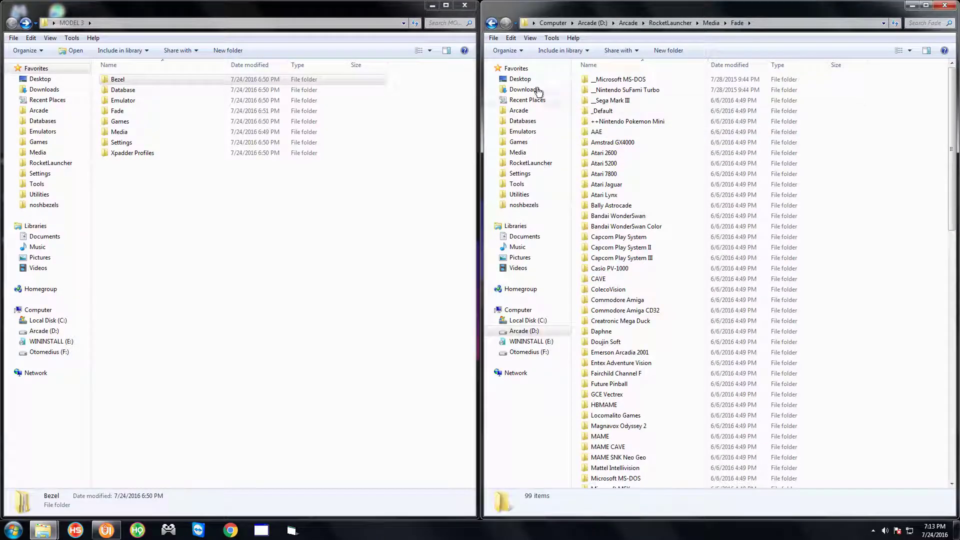
pyautogui.click(118, 114)
pyautogui.doubleClick(118, 114)
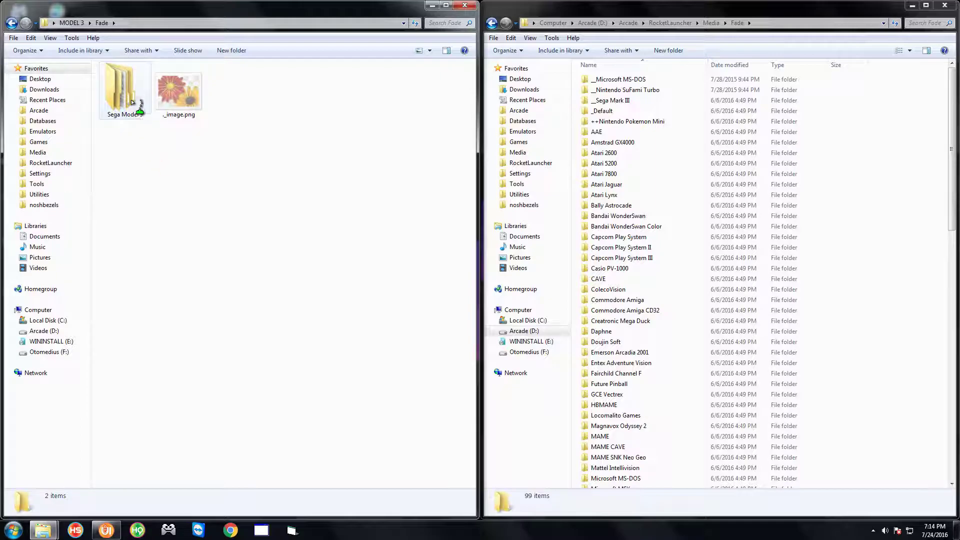
pyautogui.moveTo(131, 92); pyautogui.dragTo(574, 206)
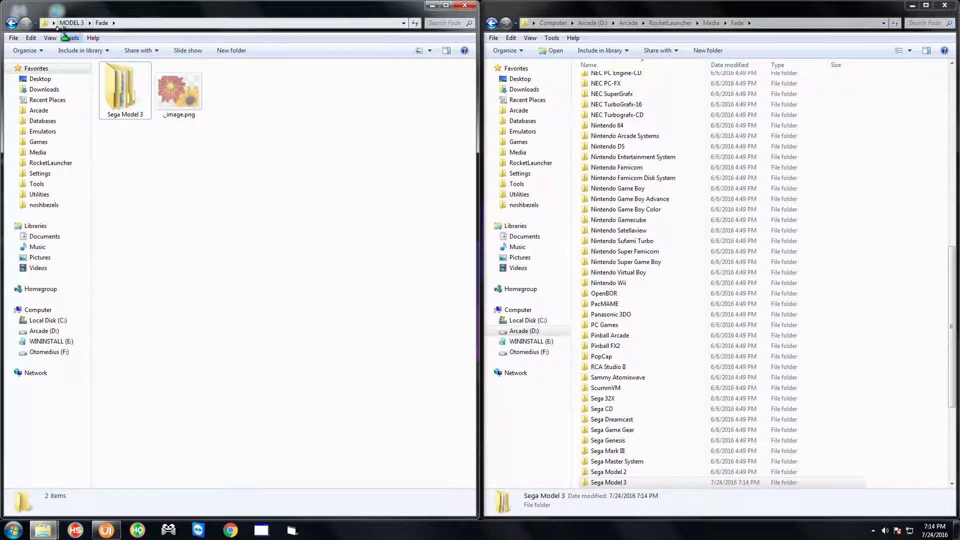
# - Copy the Sega Model 3 folder from MODEL 3's Database folder into the Arcade Databases folder
pyautogui.click(12, 23)
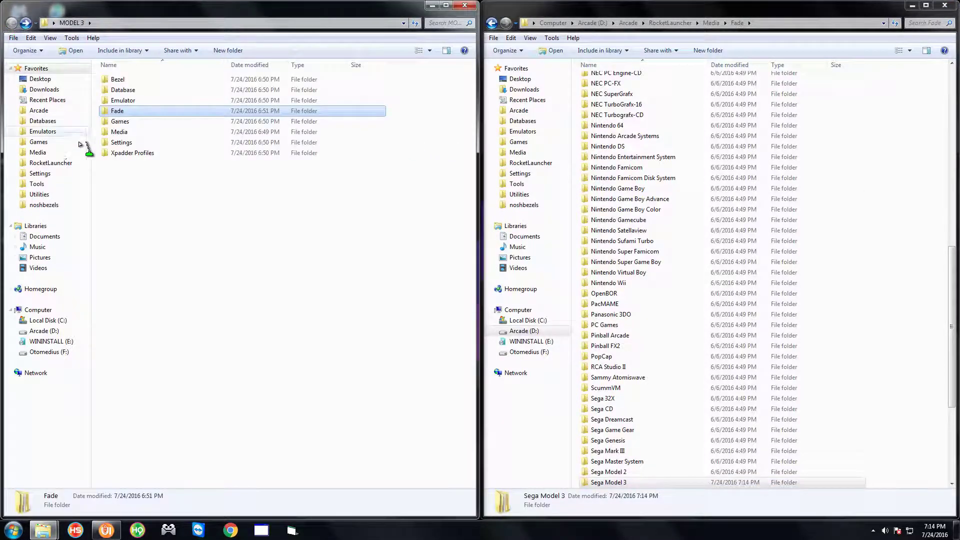
pyautogui.doubleClick(129, 92)
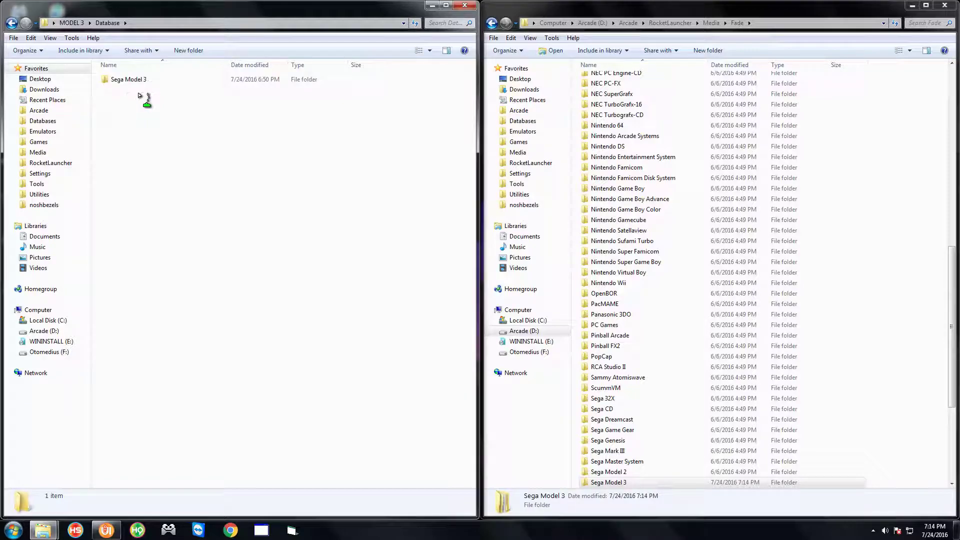
pyautogui.click(522, 121)
pyautogui.moveTo(133, 81); pyautogui.dragTo(573, 163)
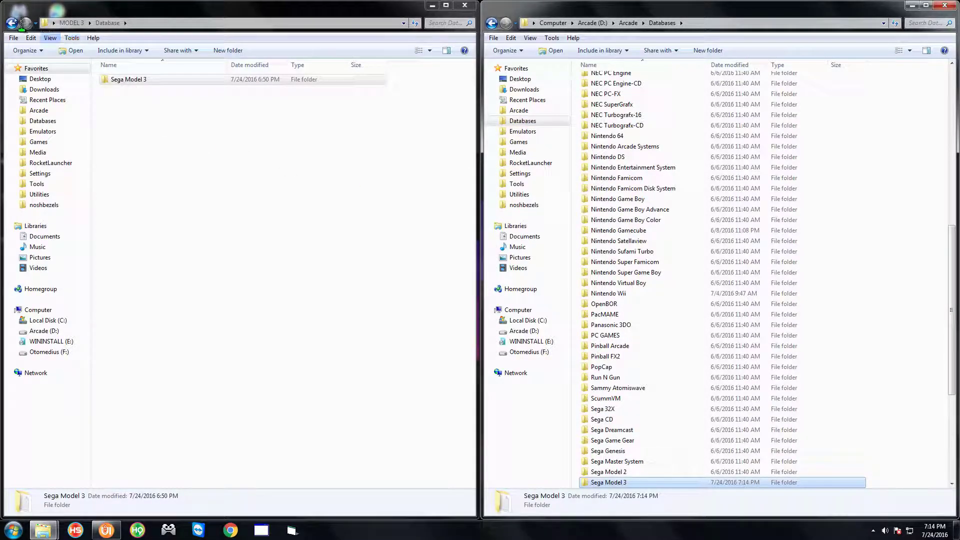
# - Copy the Supermodel-x64-r458 folder from MODEL 3's Emulator folder into the Arcade Emulators folder
pyautogui.click(11, 22)
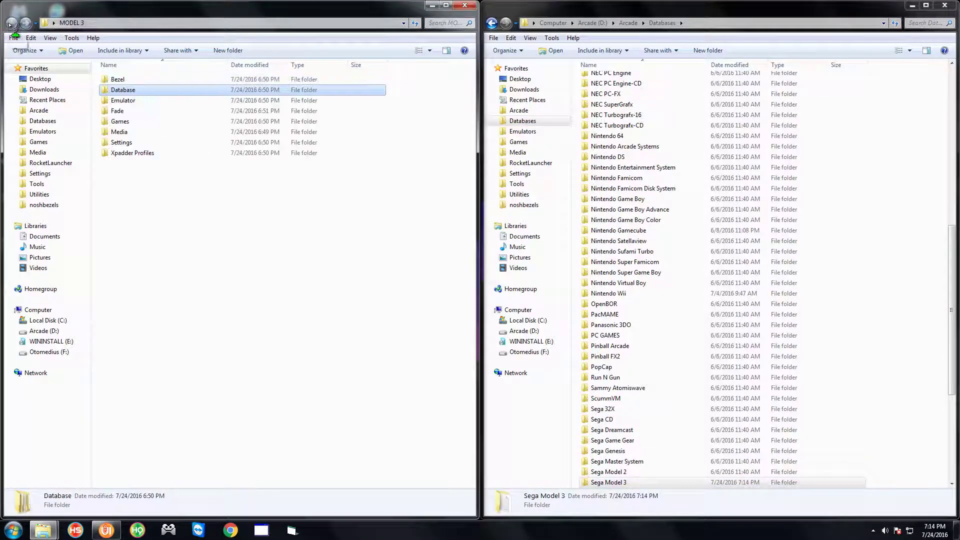
pyautogui.doubleClick(125, 100)
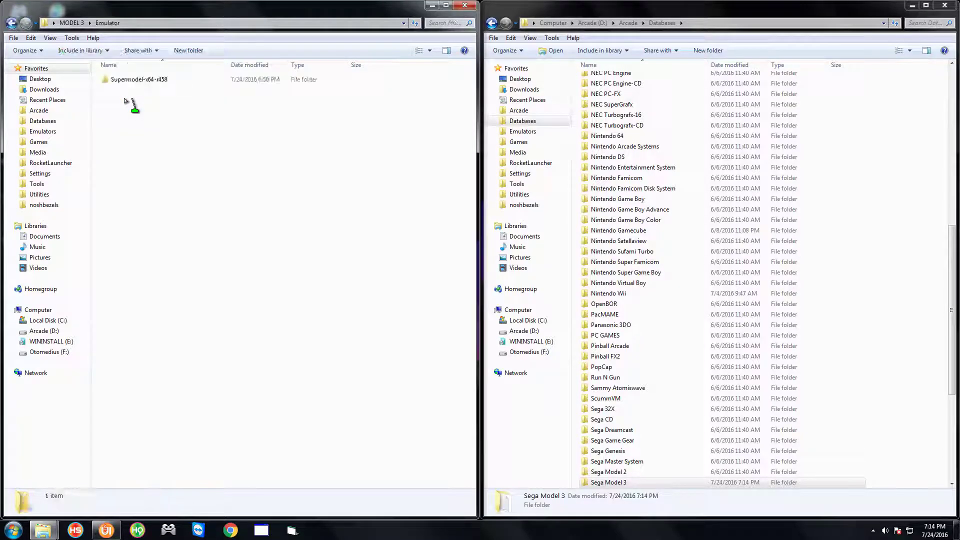
pyautogui.click(537, 133)
pyautogui.moveTo(117, 80); pyautogui.dragTo(574, 233)
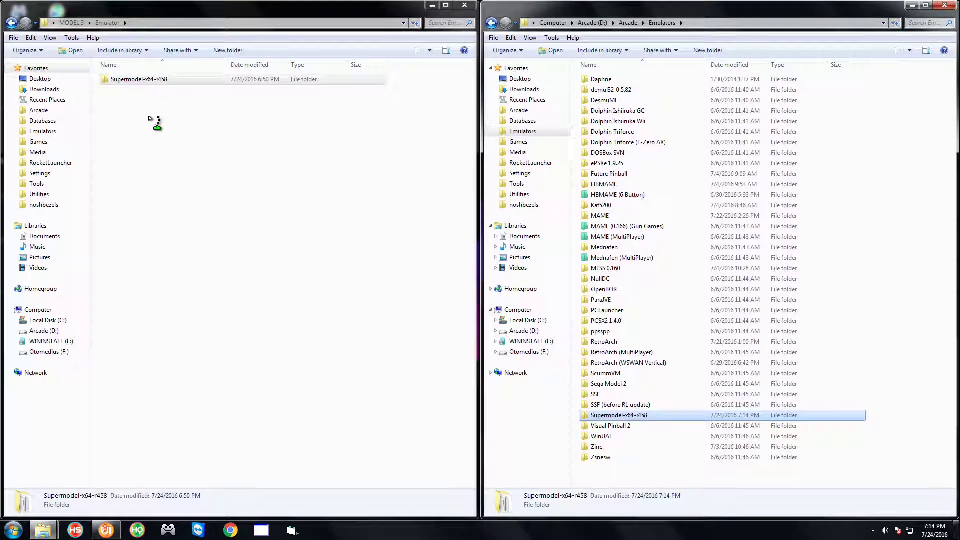
# - Copy the Sega Model 3 folder from MODEL 3's Games folder into the Arcade Games folder
pyautogui.click(11, 23)
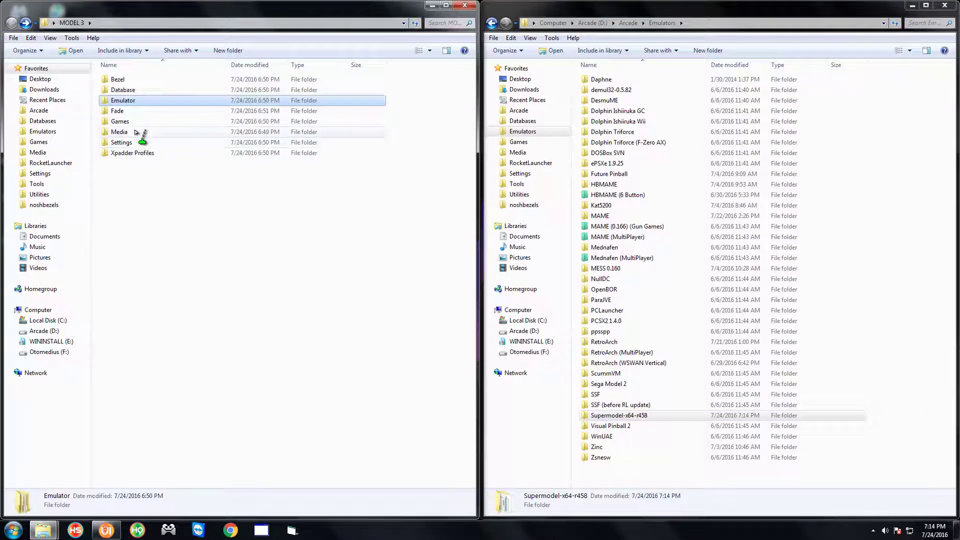
pyautogui.click(126, 109)
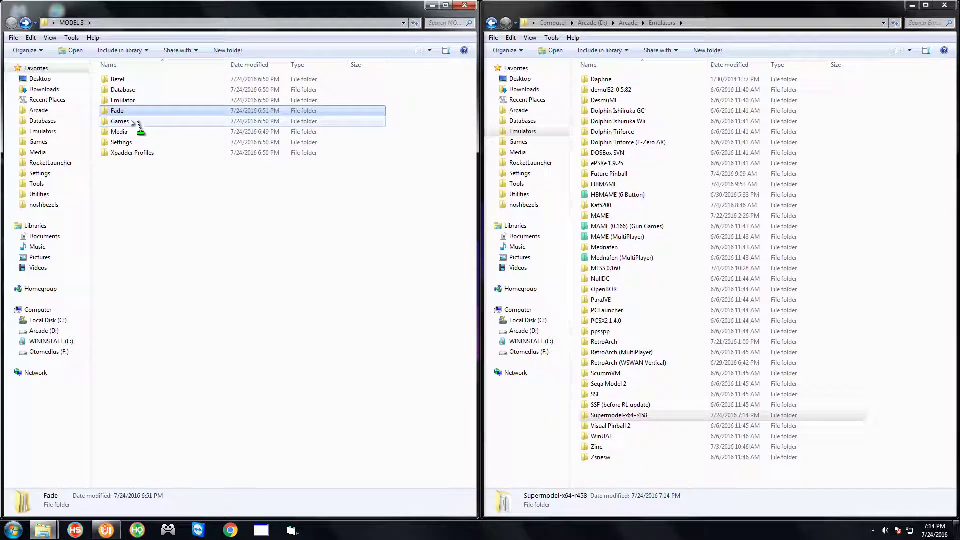
pyautogui.click(132, 123)
pyautogui.doubleClick(132, 125)
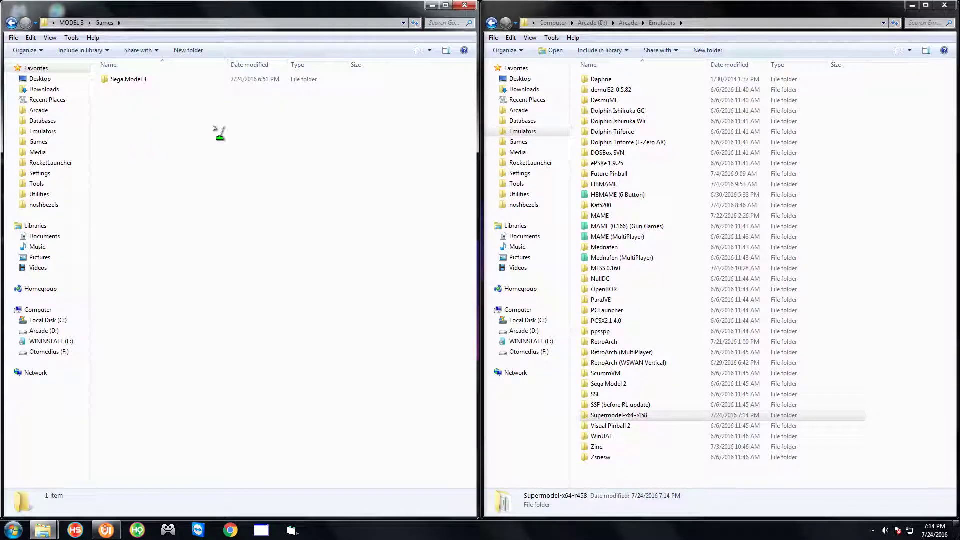
pyautogui.click(518, 142)
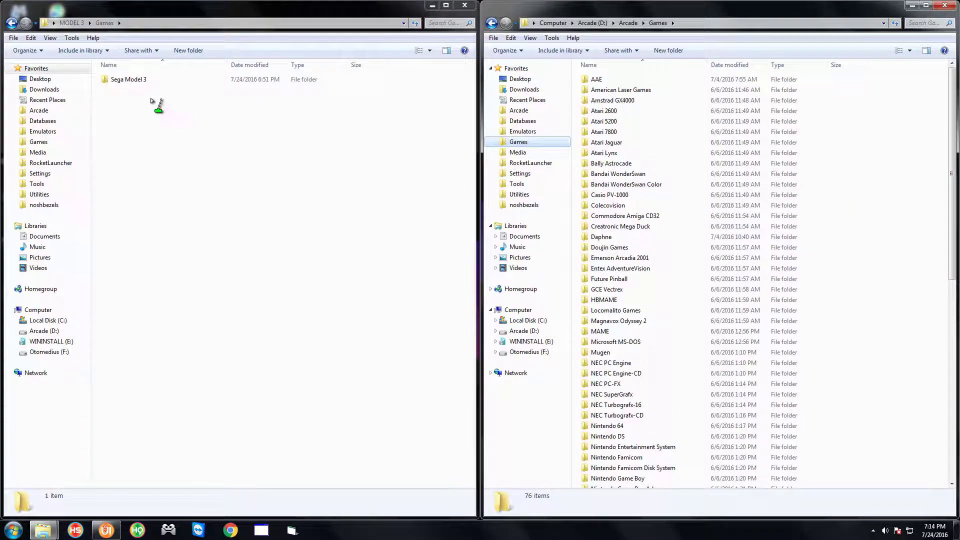
pyautogui.moveTo(135, 80); pyautogui.dragTo(636, 186)
pyautogui.click(316, 241)
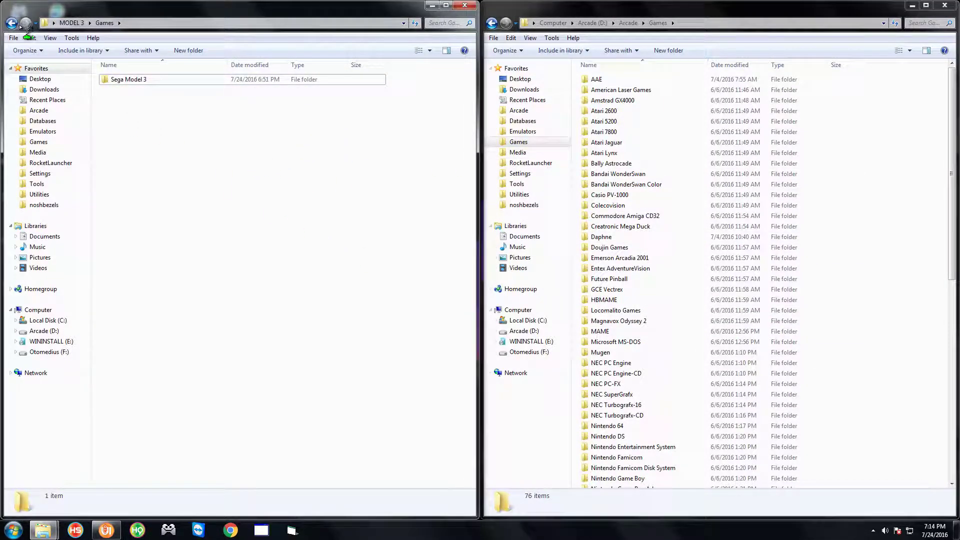
# - Copy the Main Menu and Sega Model 3 folders from MODEL 3's Media folder into the Arcade Media folder, merging the existing folders
pyautogui.click(12, 23)
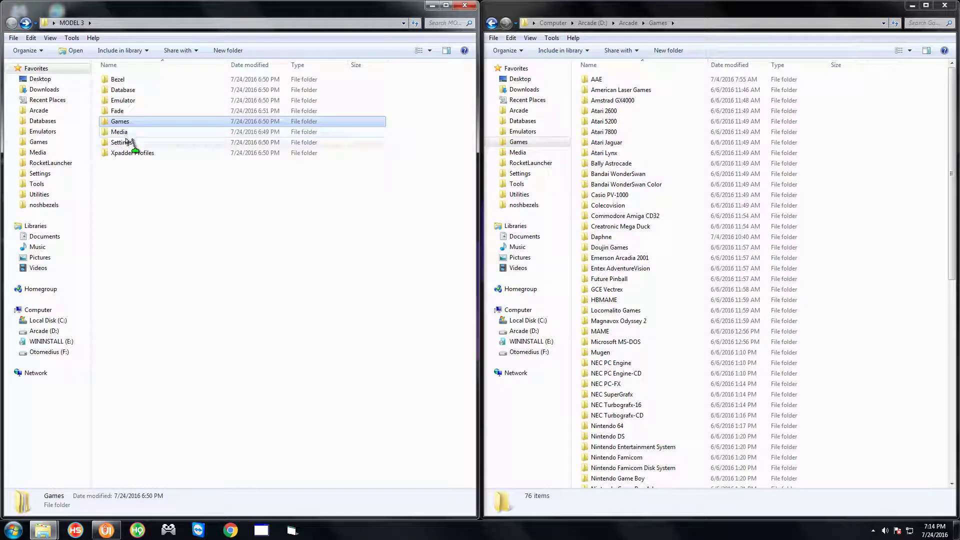
pyautogui.doubleClick(120, 132)
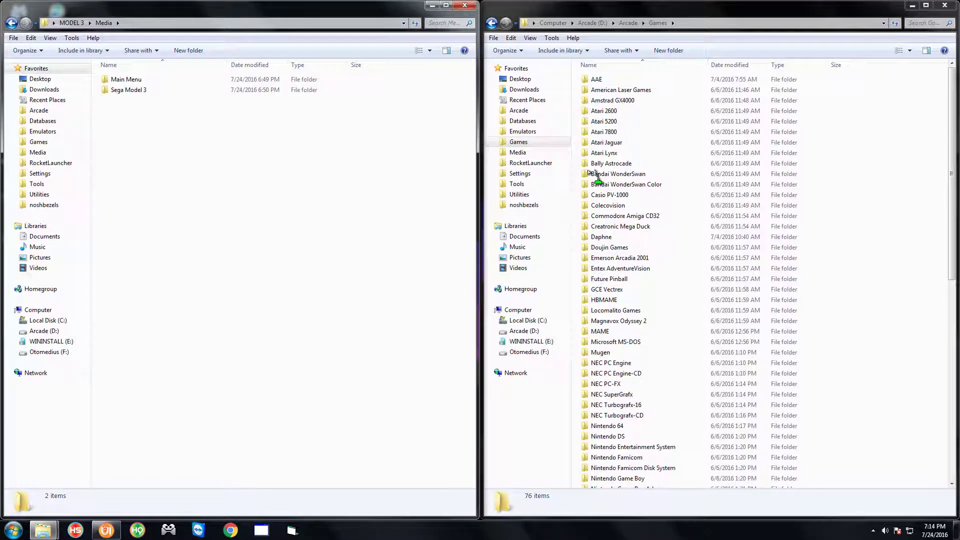
pyautogui.click(516, 152)
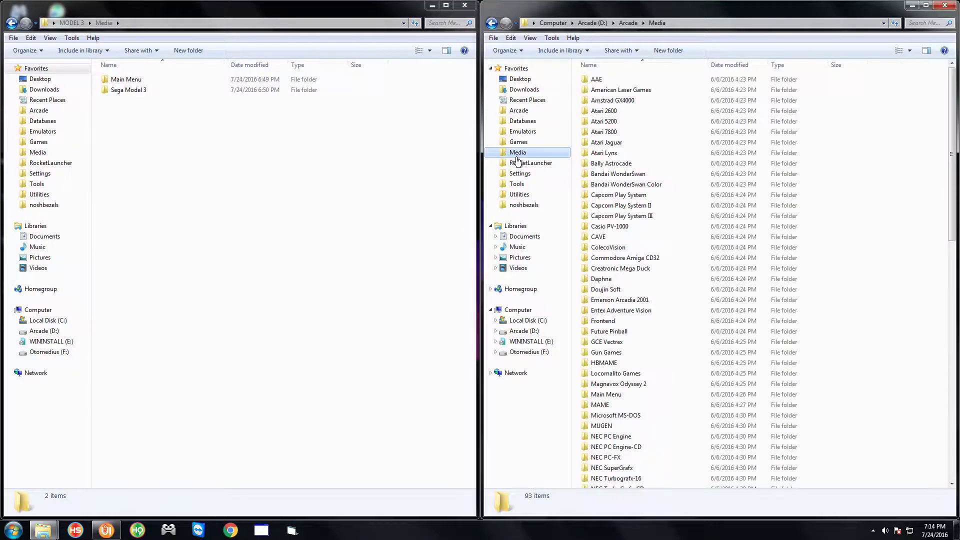
pyautogui.moveTo(135, 125); pyautogui.dragTo(578, 209)
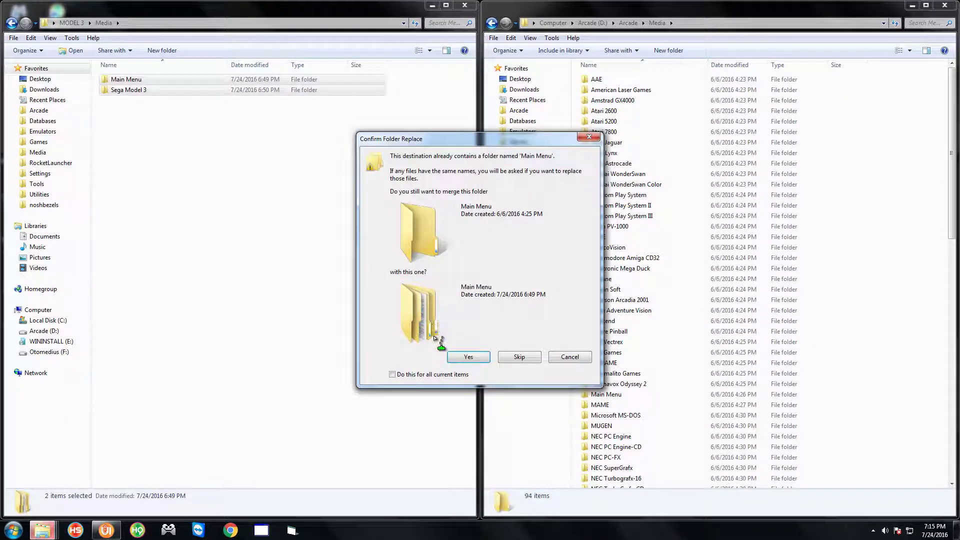
pyautogui.click(463, 358)
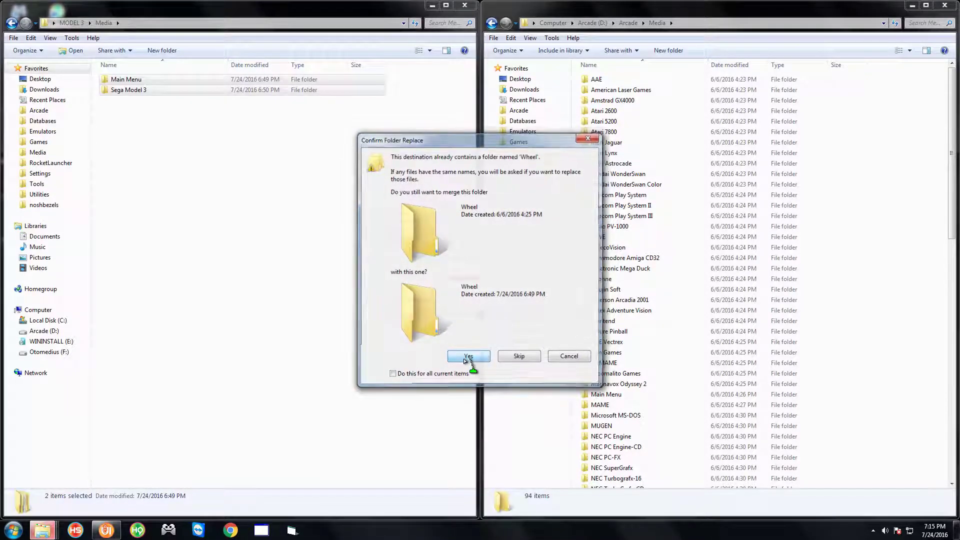
pyautogui.click(415, 221)
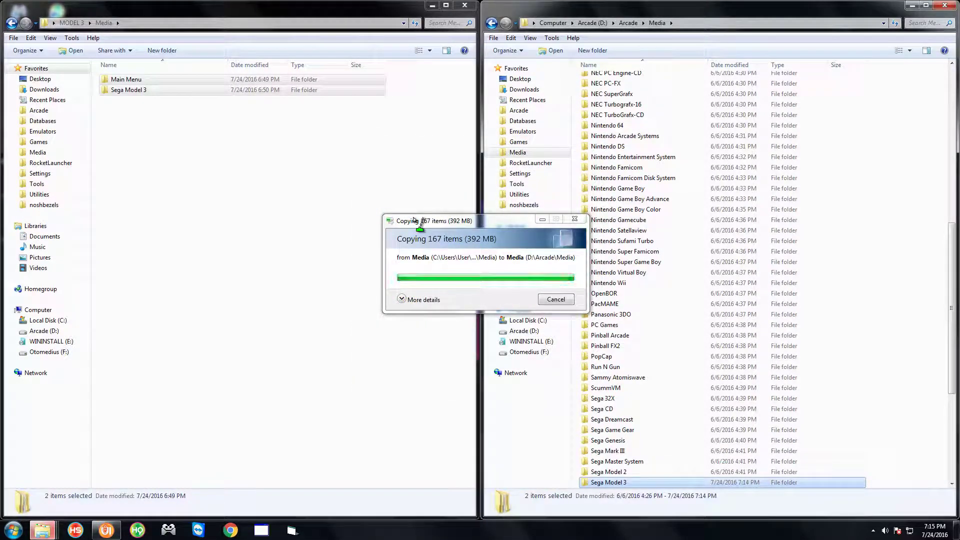
pyautogui.click(303, 186)
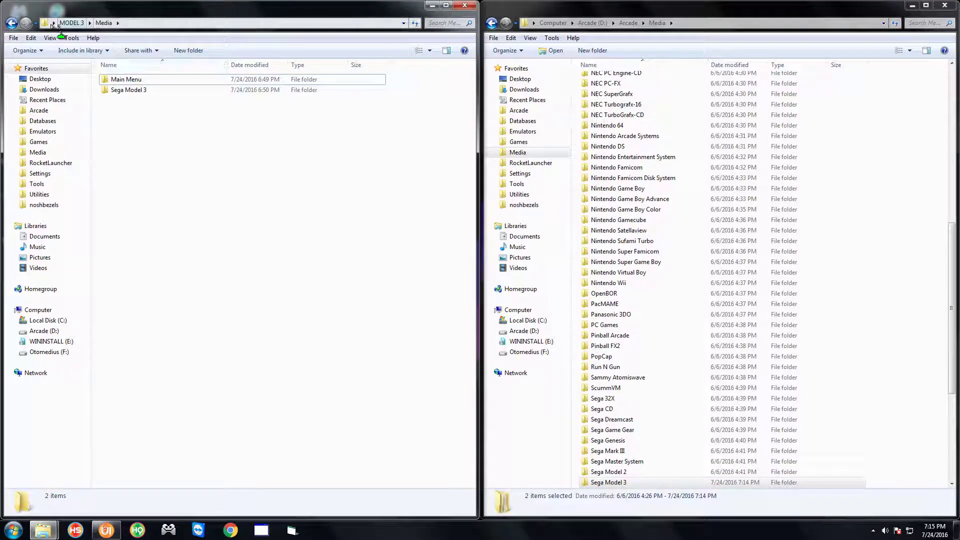
# - Copy Sega Model 3.ini from MODEL 3's Settings folder into the Arcade Settings folder, replacing the existing file
pyautogui.click(11, 23)
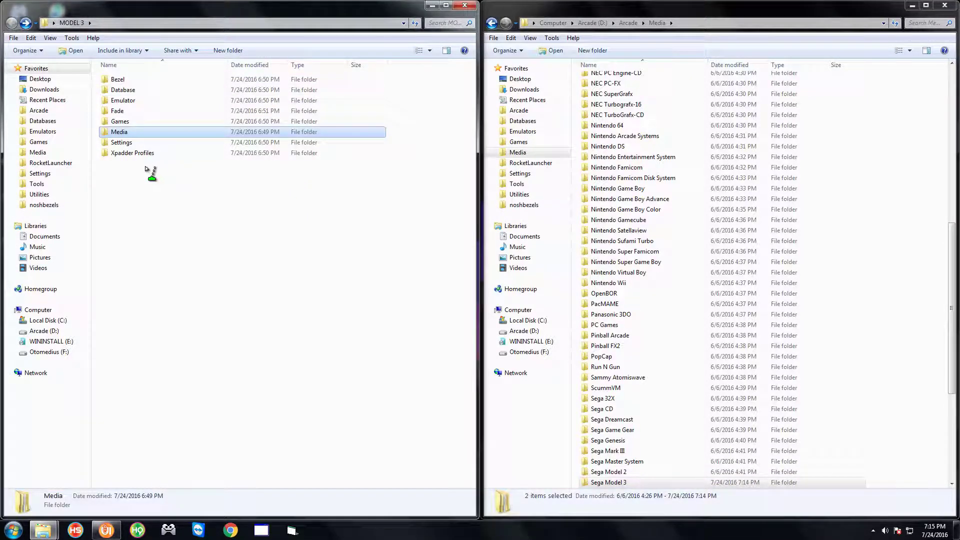
pyautogui.doubleClick(119, 144)
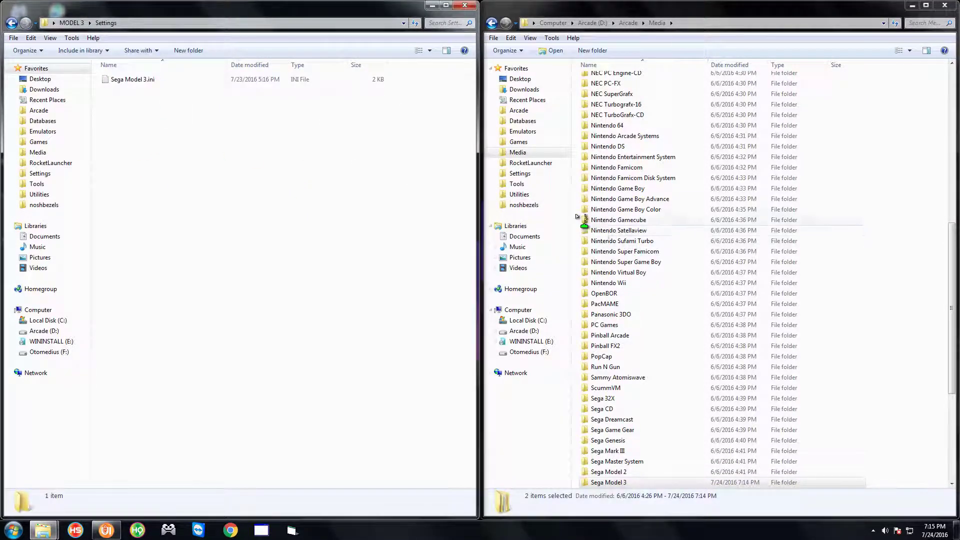
pyautogui.click(520, 110)
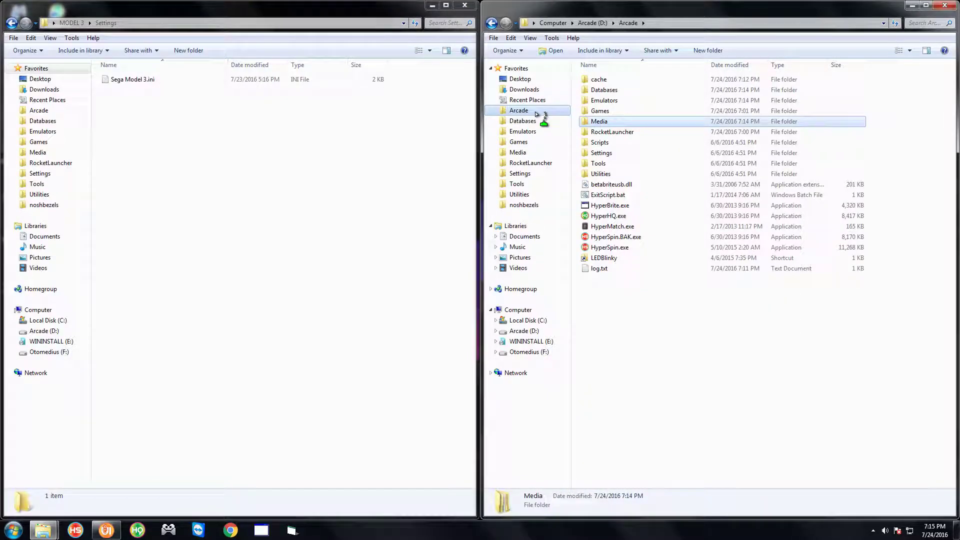
pyautogui.doubleClick(601, 153)
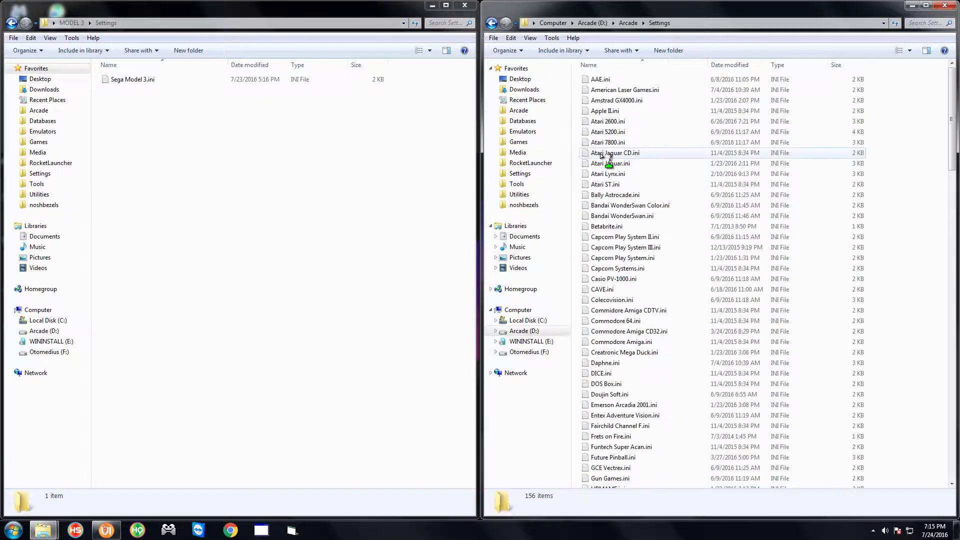
pyautogui.moveTo(131, 80); pyautogui.dragTo(577, 193)
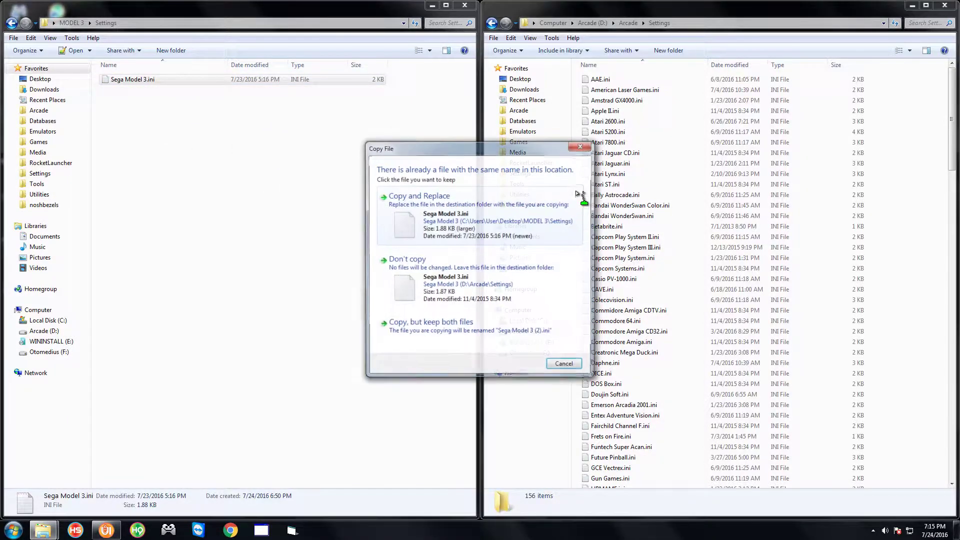
pyautogui.click(472, 227)
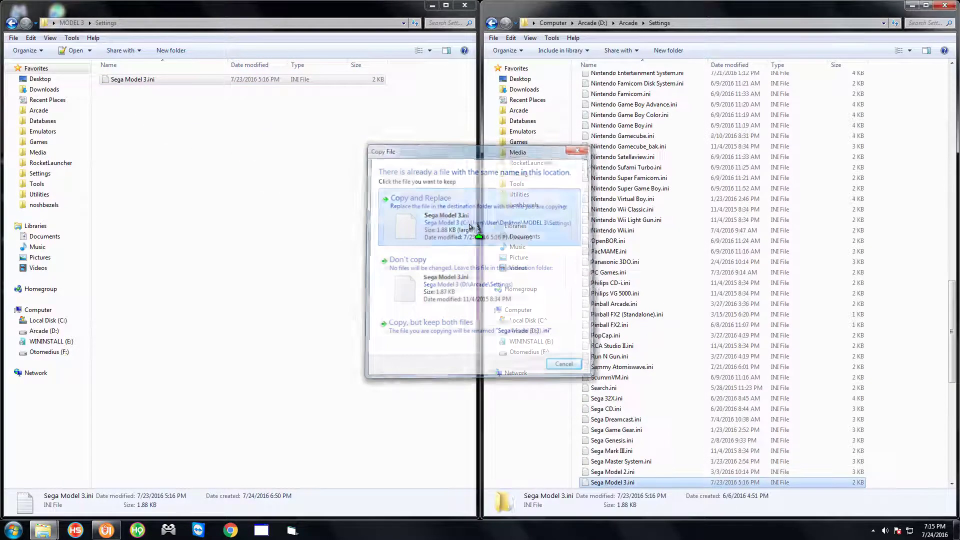
# - Copy the Sega Model 3 folder from MODEL 3's Xpadder Profiles folder into RocketLauncher's Profiles\Xpadder folder
pyautogui.click(11, 23)
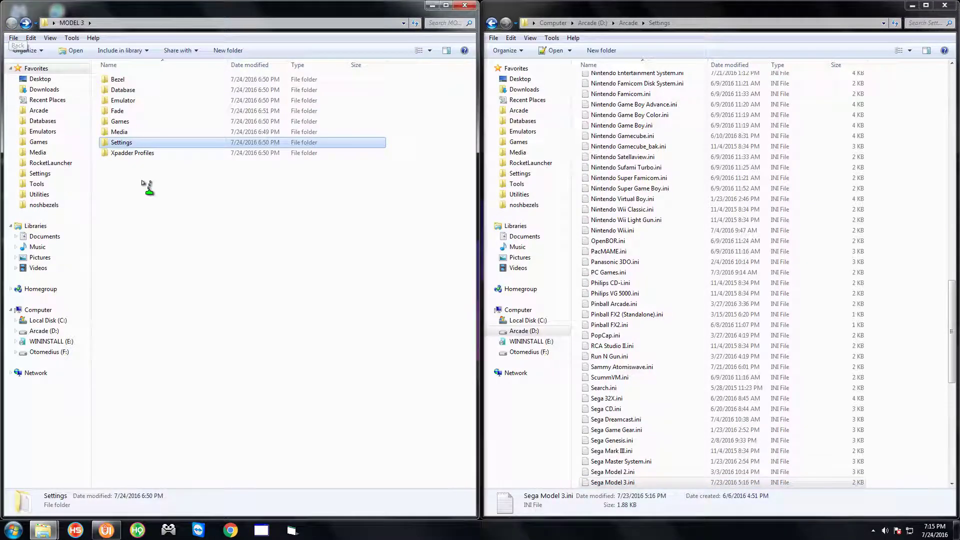
pyautogui.doubleClick(133, 153)
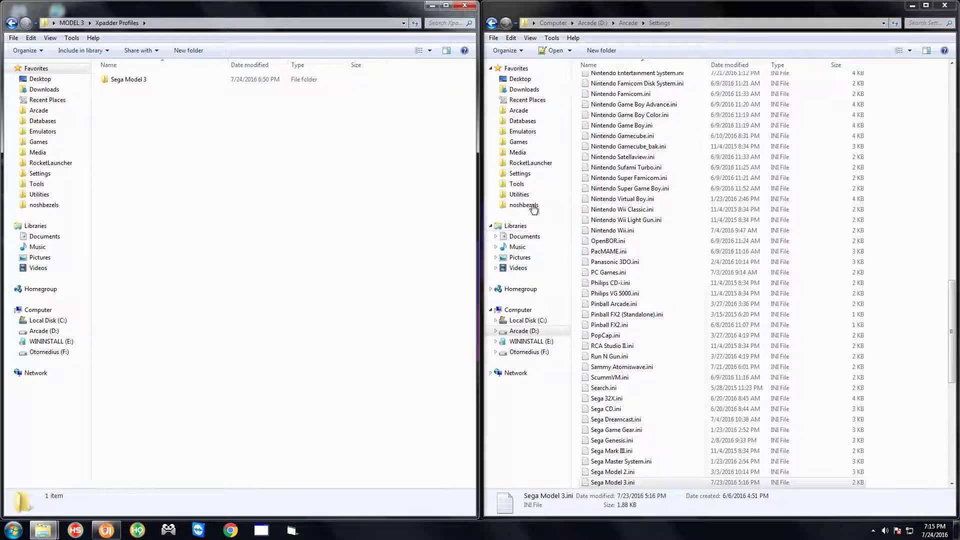
pyautogui.click(530, 163)
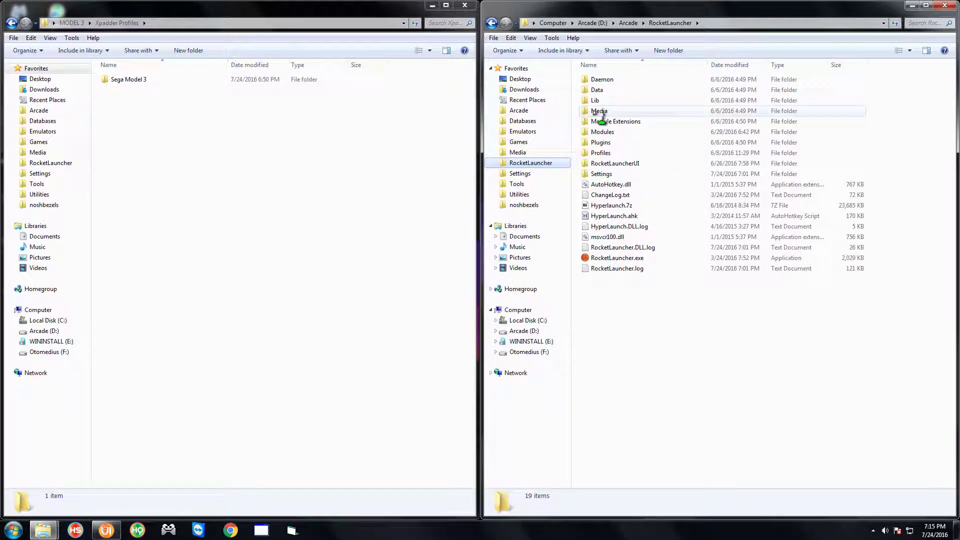
pyautogui.click(603, 153)
pyautogui.doubleClick(605, 153)
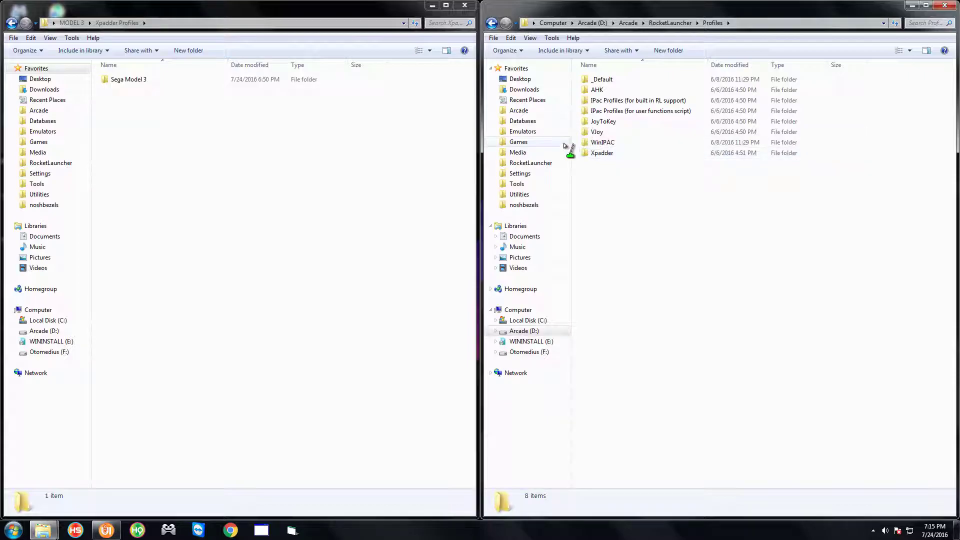
pyautogui.doubleClick(605, 154)
pyautogui.moveTo(129, 80); pyautogui.dragTo(580, 209)
pyautogui.click(261, 161)
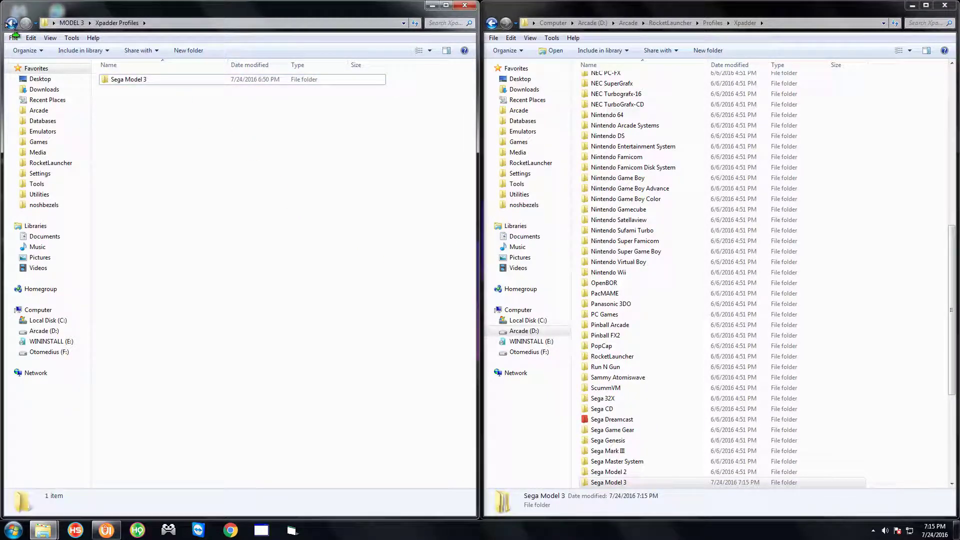
# - Close both folder windows and clear the system search filter in RocketLauncherUI
pyautogui.click(10, 23)
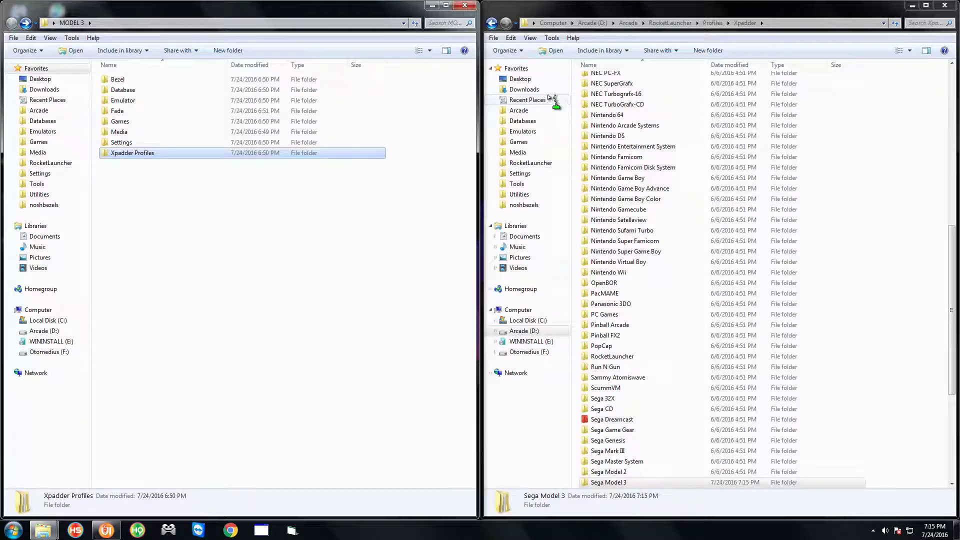
pyautogui.click(464, 6)
pyautogui.click(944, 5)
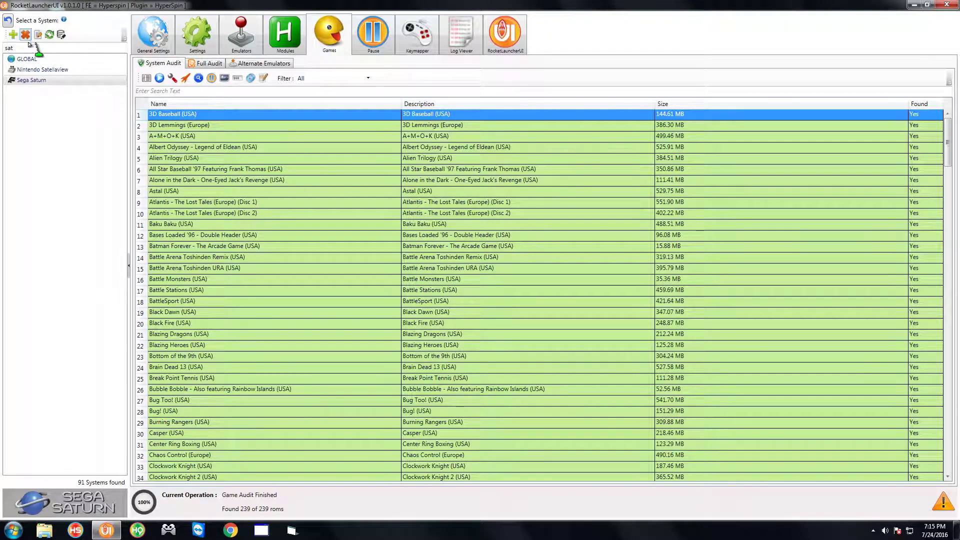
pyautogui.click(29, 46)
pyautogui.press('BackSpace')
pyautogui.press('BackSpace')
pyautogui.press('BackSpace')
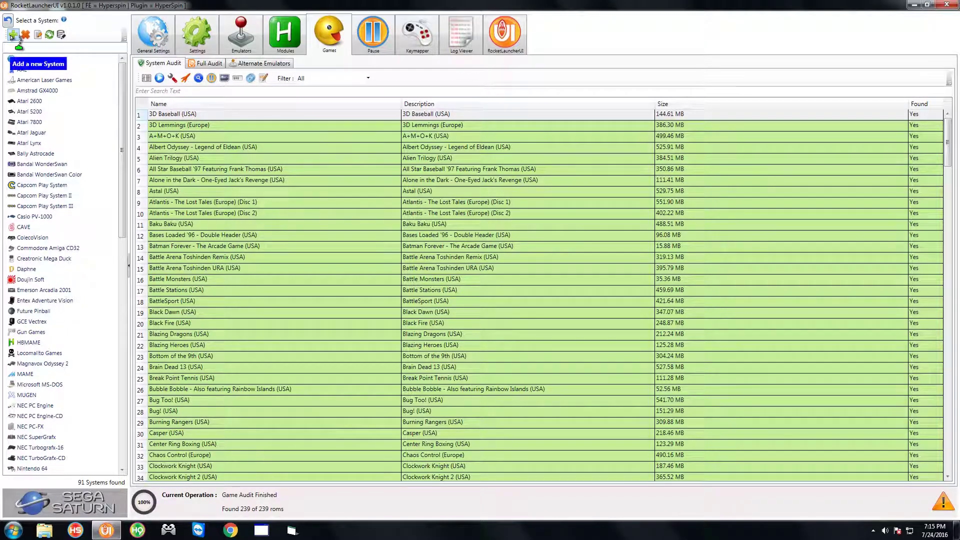
# - Create a new system named Sega Model 3, placed before Sega Naomi, with Clear Old Data turned off
pyautogui.click(13, 35)
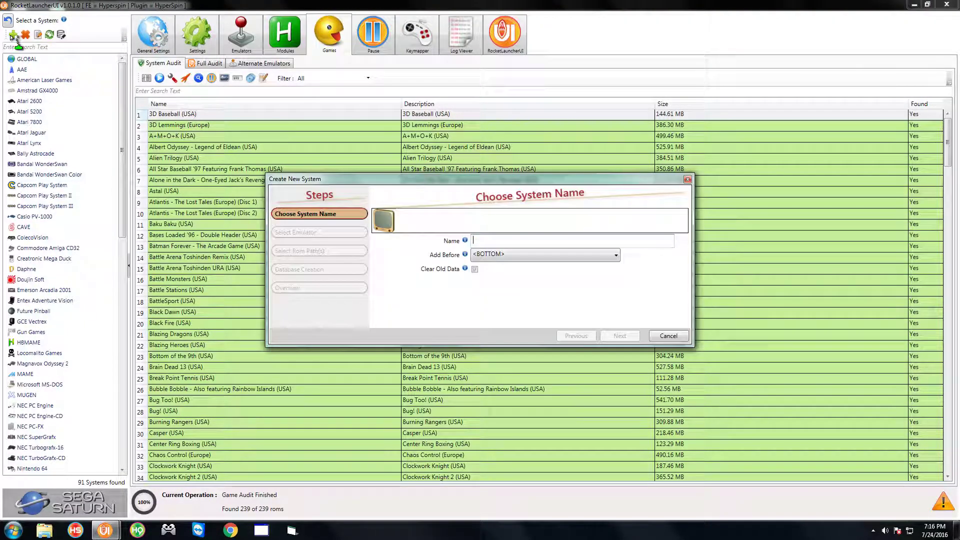
pyautogui.click(525, 239)
pyautogui.write('Sega Model 3')
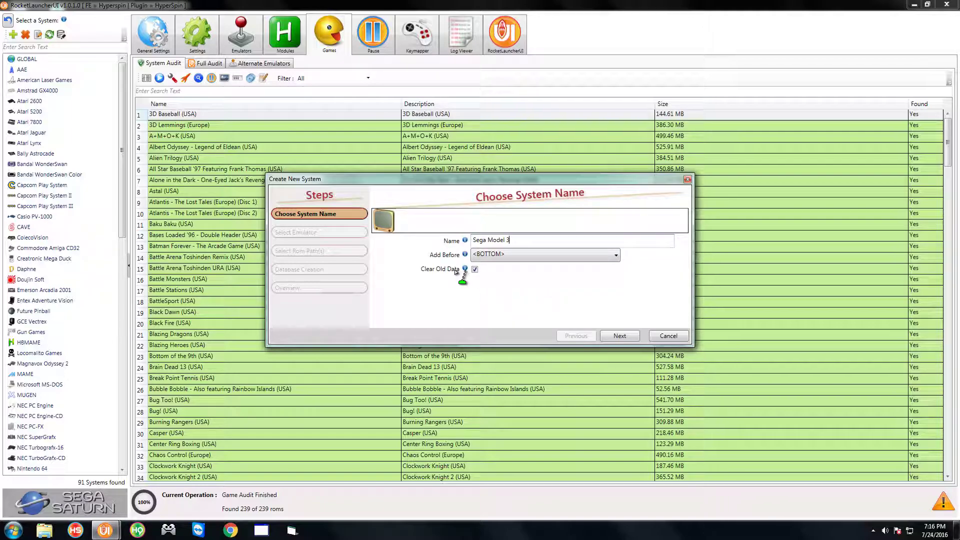
pyautogui.click(506, 256)
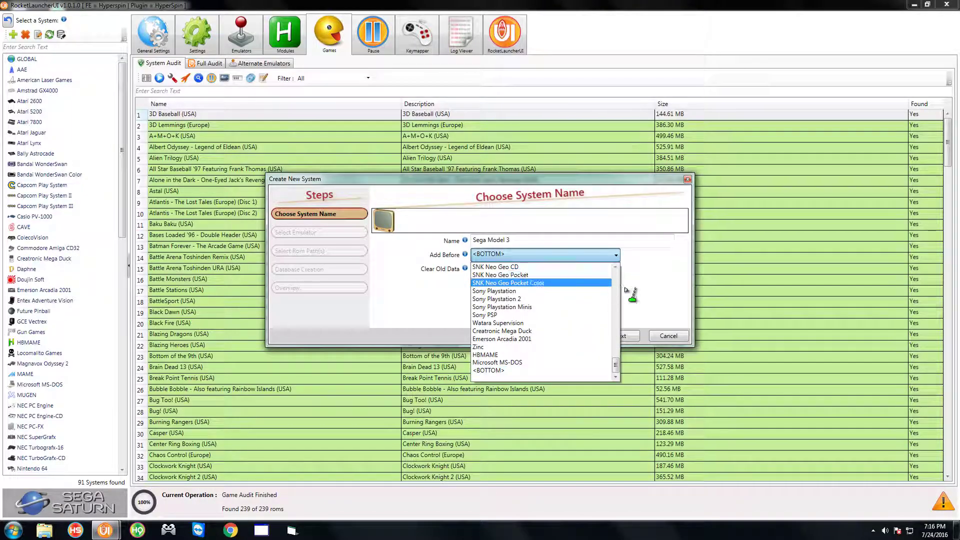
pyautogui.moveTo(618, 369)
pyautogui.mouseDown()
pyautogui.moveTo(618, 327)
pyautogui.moveTo(616, 350)
pyautogui.mouseUp()
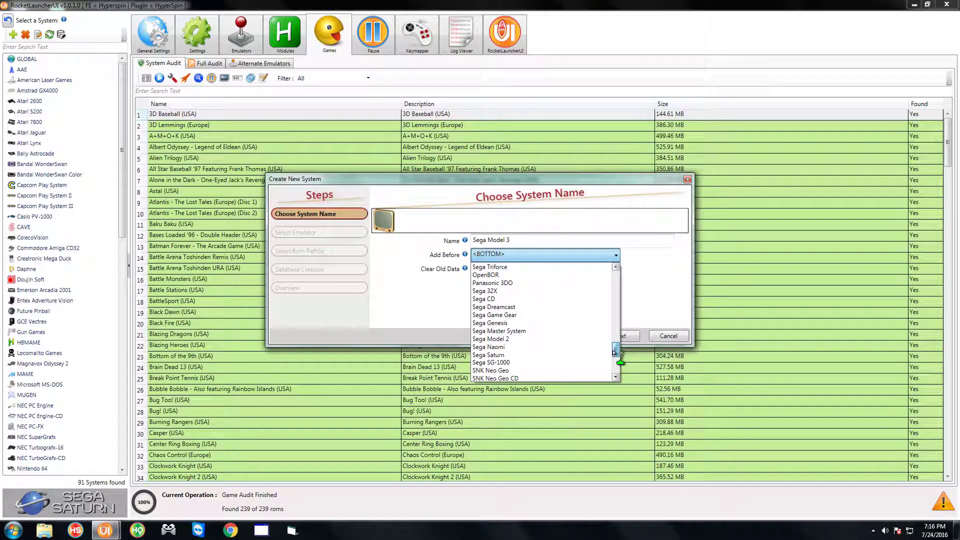
pyautogui.click(513, 348)
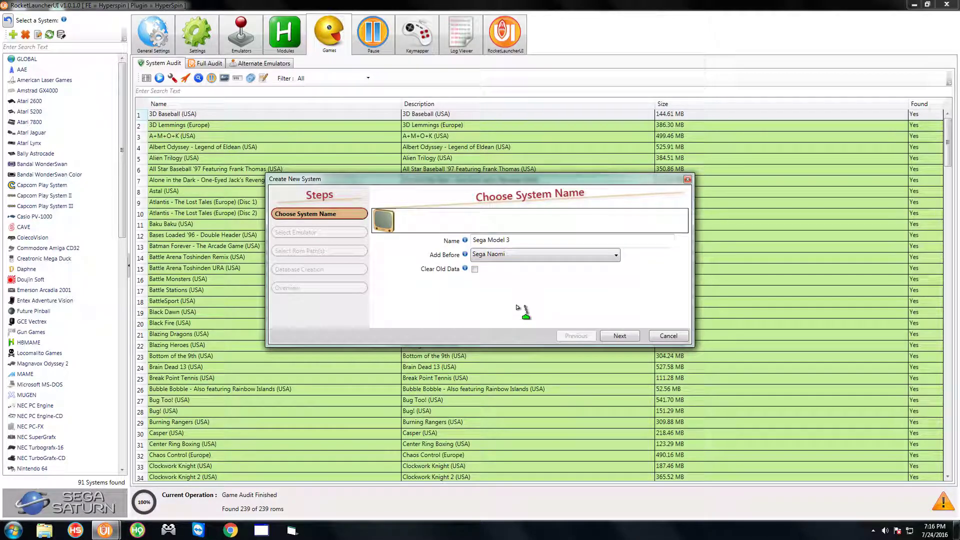
pyautogui.click(621, 336)
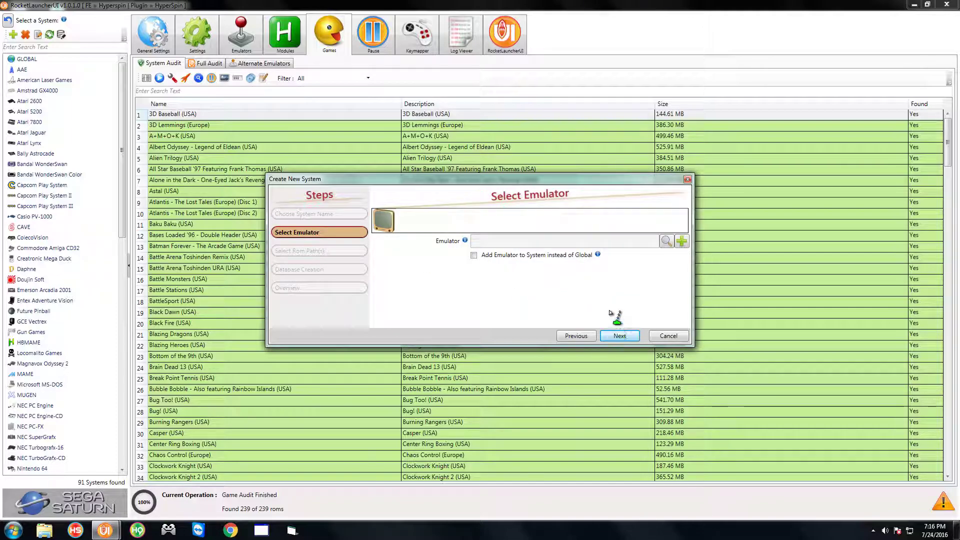
# - Search the emulators for "super" and assign the global SuperModel emulator to the new system
pyautogui.click(665, 242)
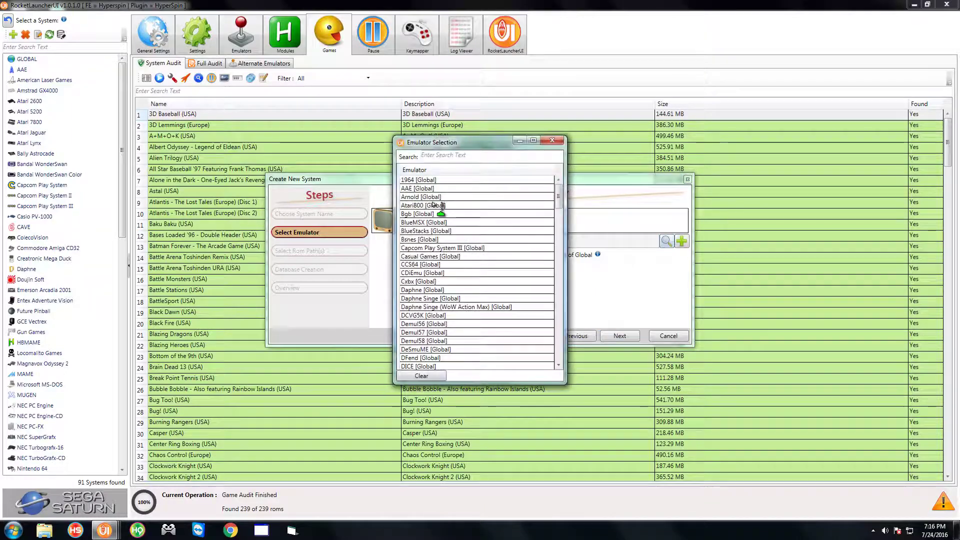
pyautogui.click(435, 157)
pyautogui.write('super')
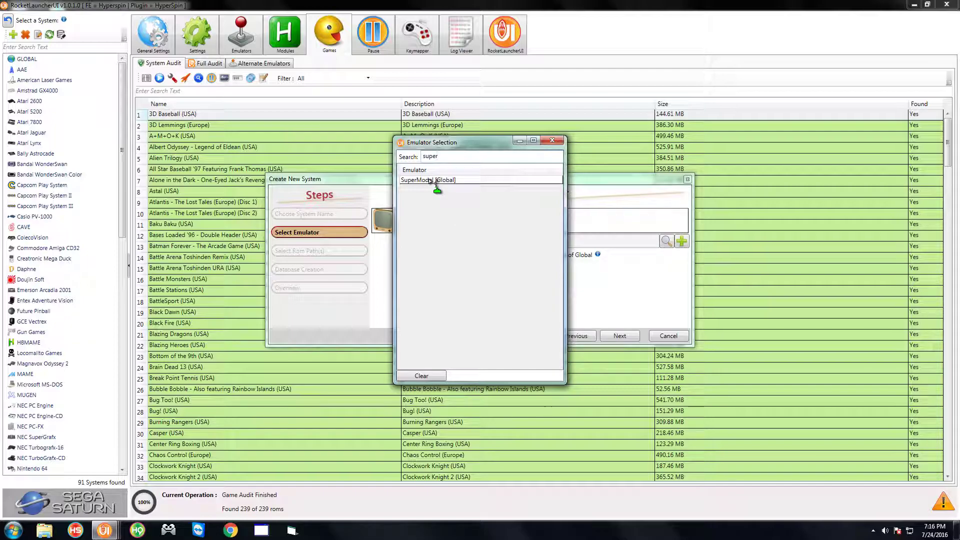
pyautogui.doubleClick(430, 180)
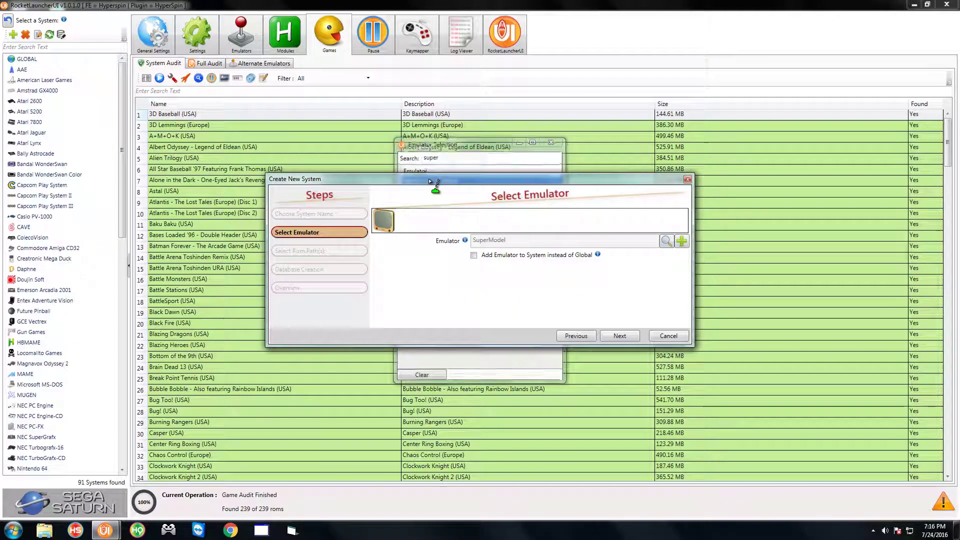
pyautogui.click(618, 336)
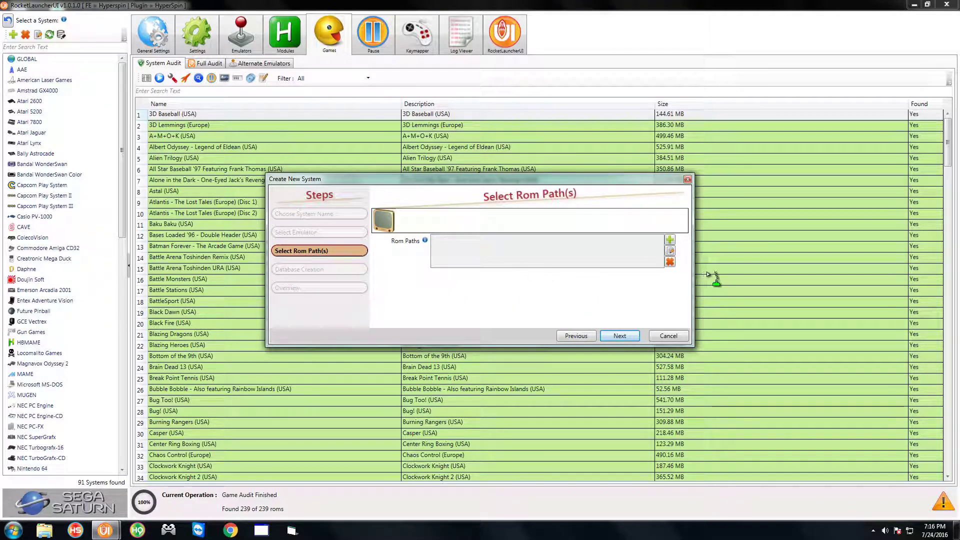
# - Add the Sega Model 3 folder inside Arcade\Games as the new system's rom path
pyautogui.click(670, 240)
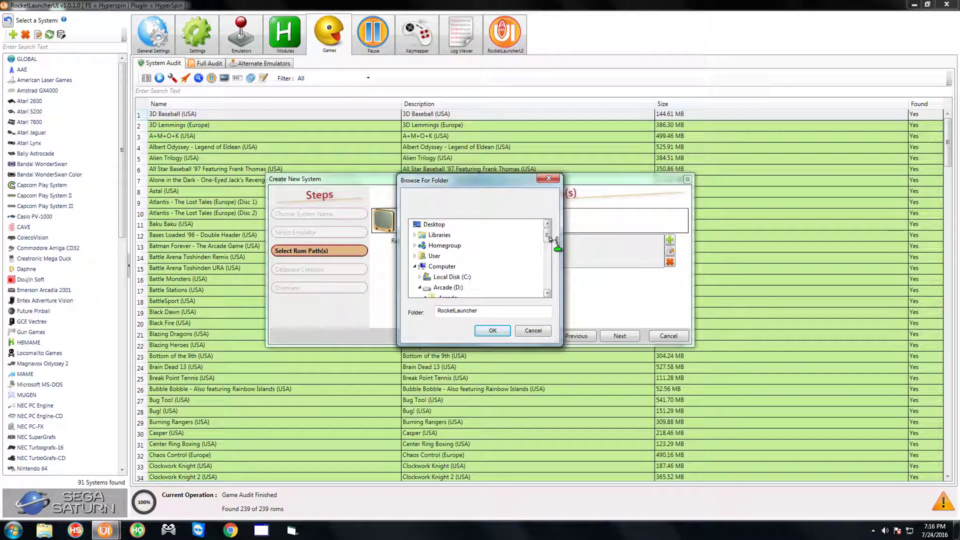
pyautogui.scroll(-1, 550, 239)
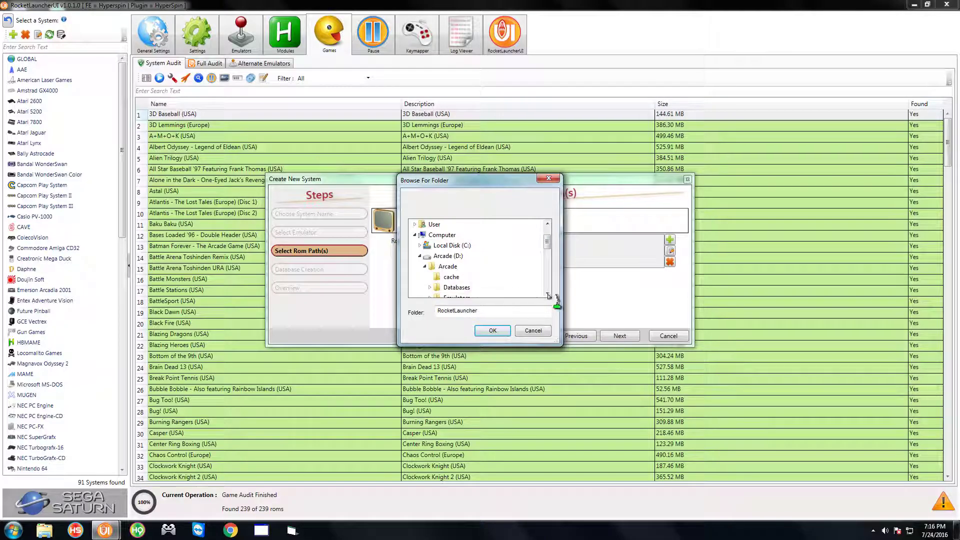
pyautogui.scroll(-1, 548, 296)
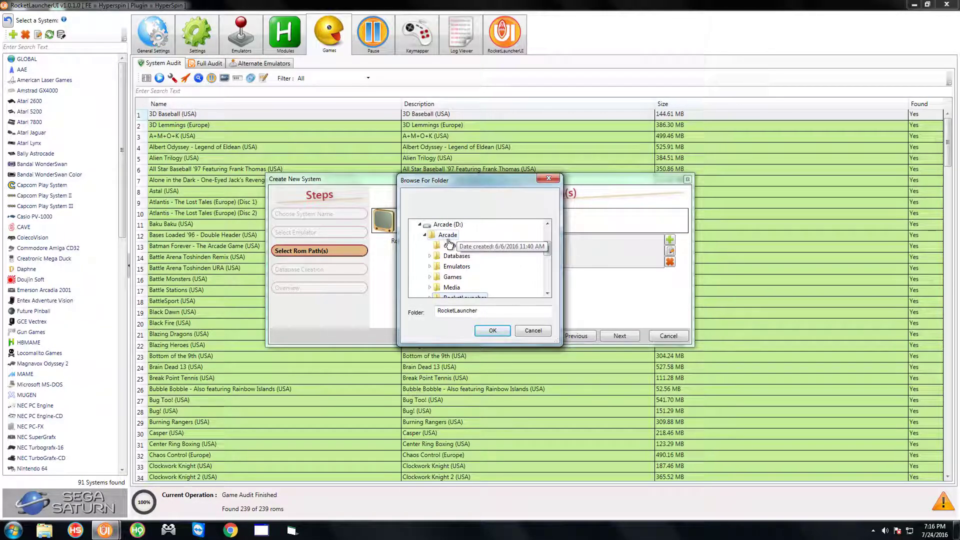
pyautogui.click(452, 276)
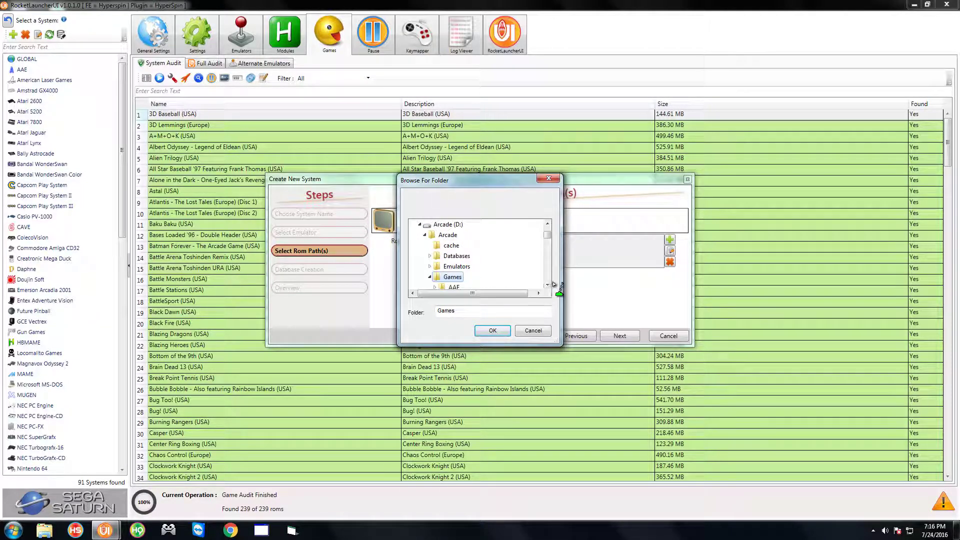
pyautogui.scroll(-4, 548, 289)
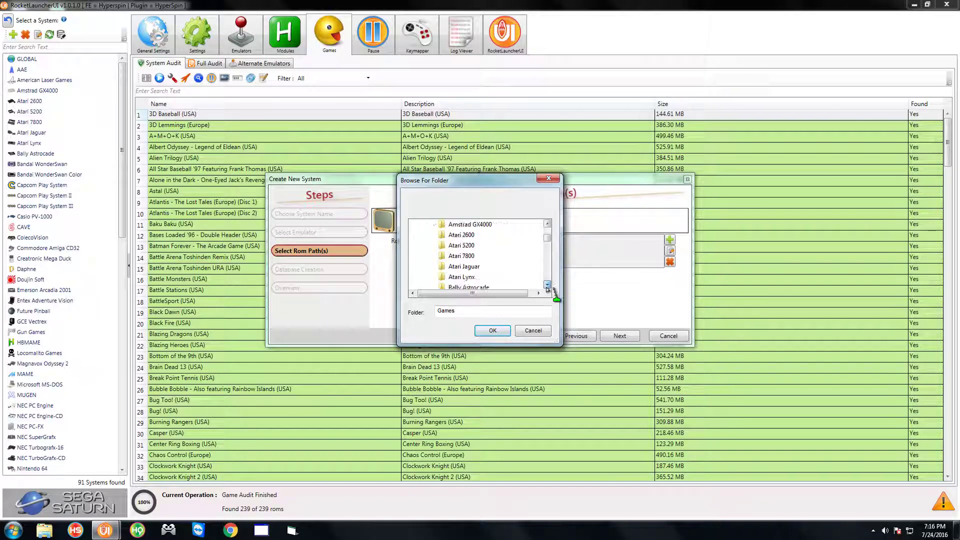
pyautogui.scroll(-4, 549, 289)
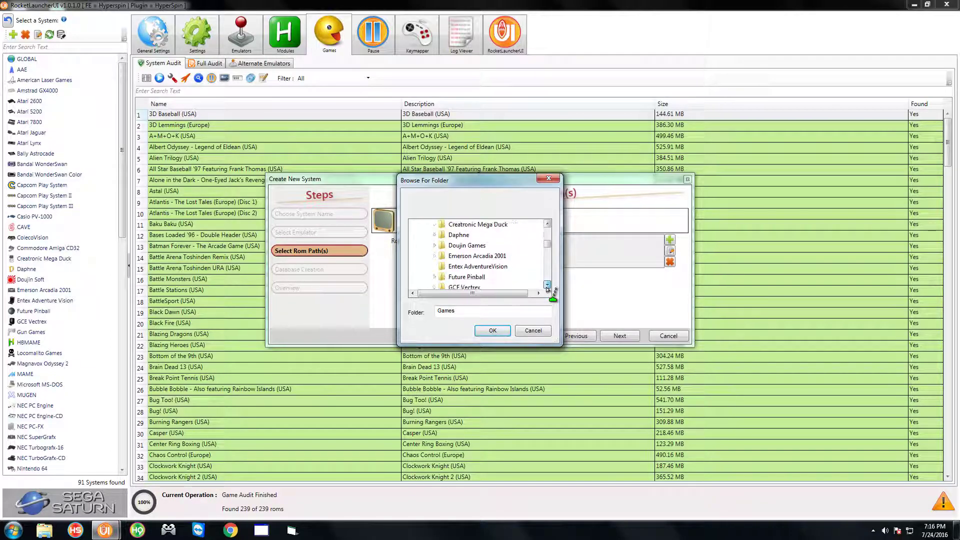
pyautogui.scroll(-4, 549, 288)
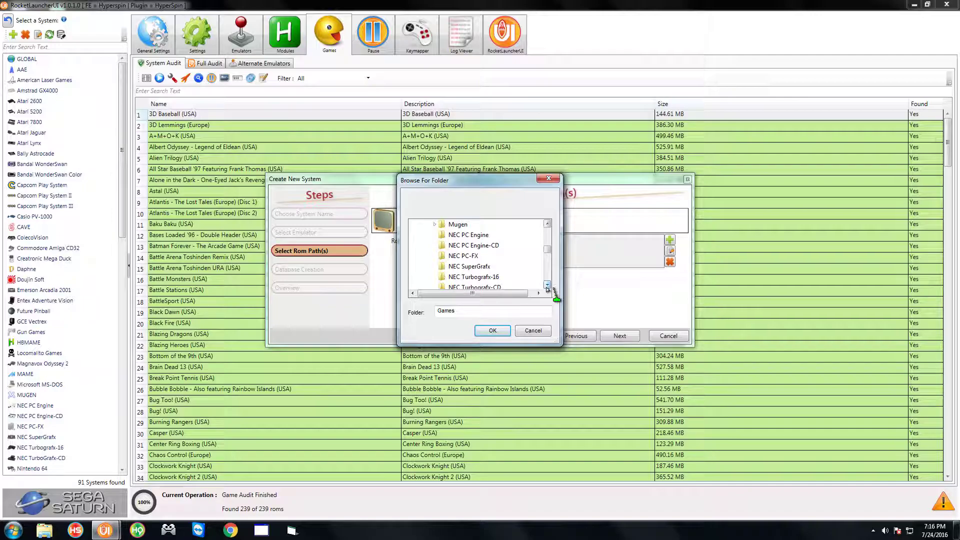
pyautogui.scroll(-4, 548, 288)
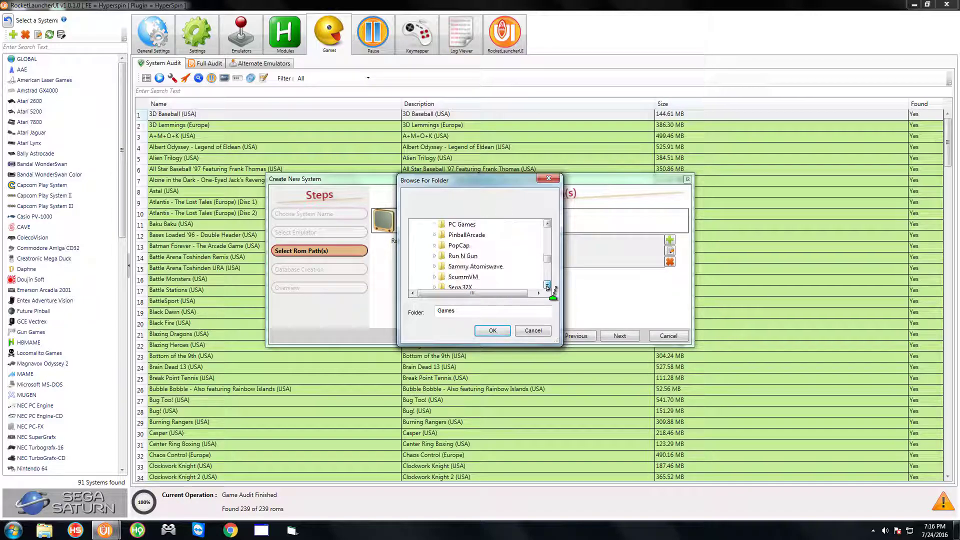
pyautogui.scroll(-3, 548, 288)
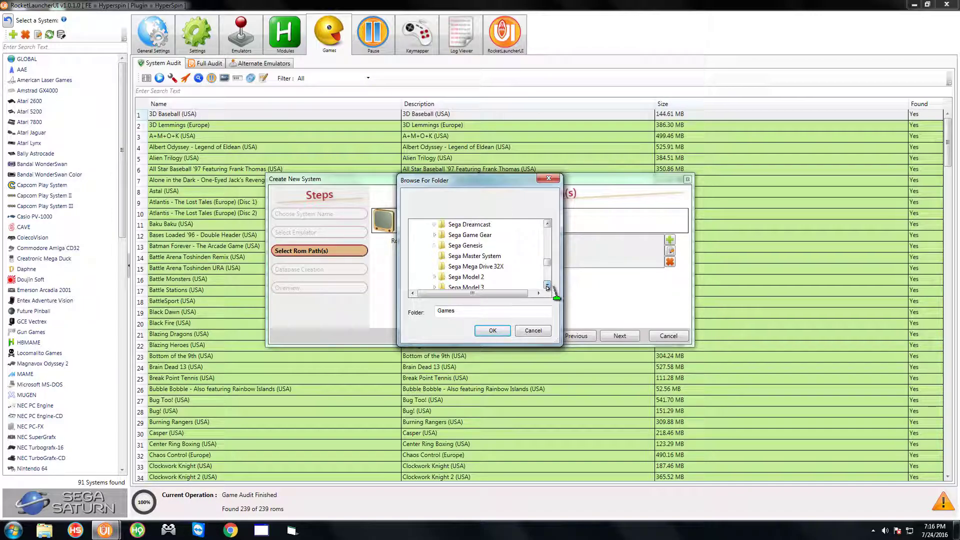
pyautogui.click(465, 276)
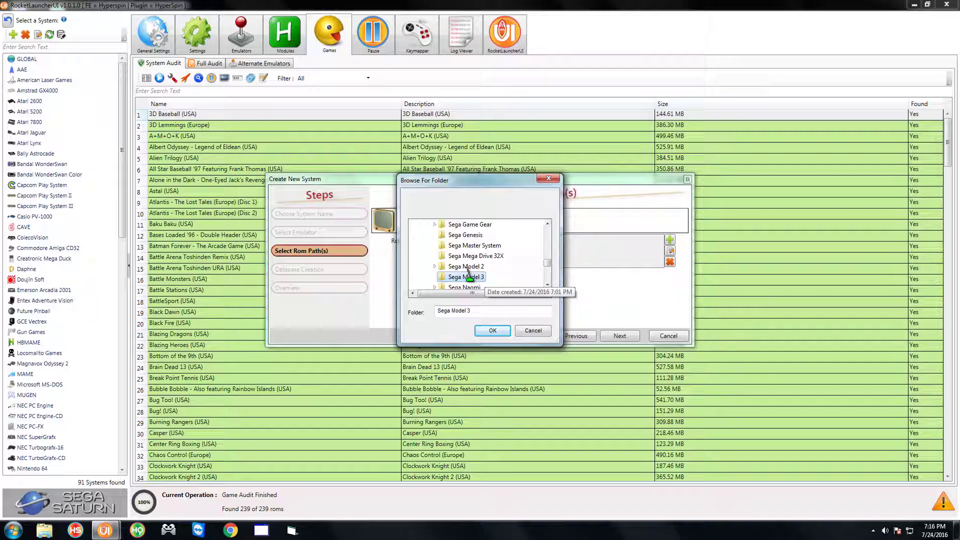
pyautogui.click(491, 331)
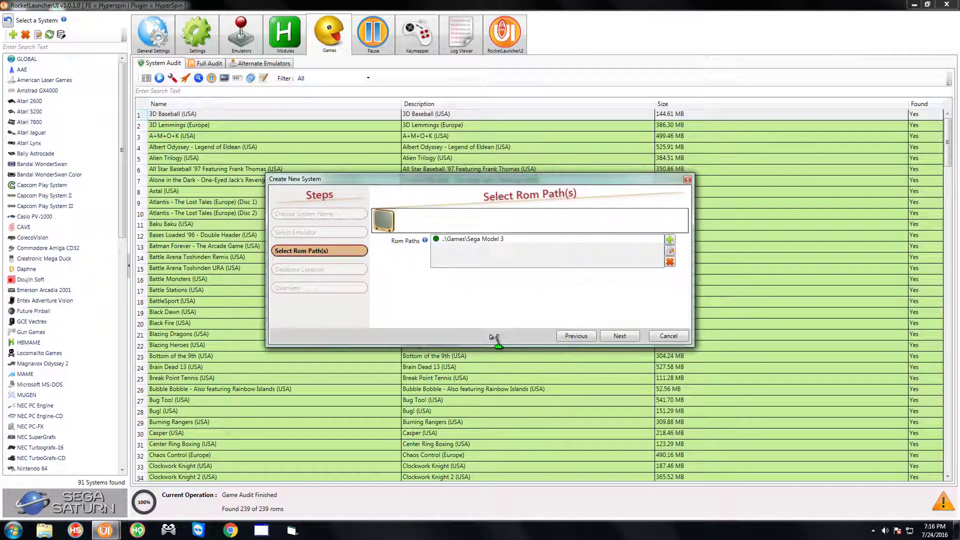
pyautogui.click(621, 334)
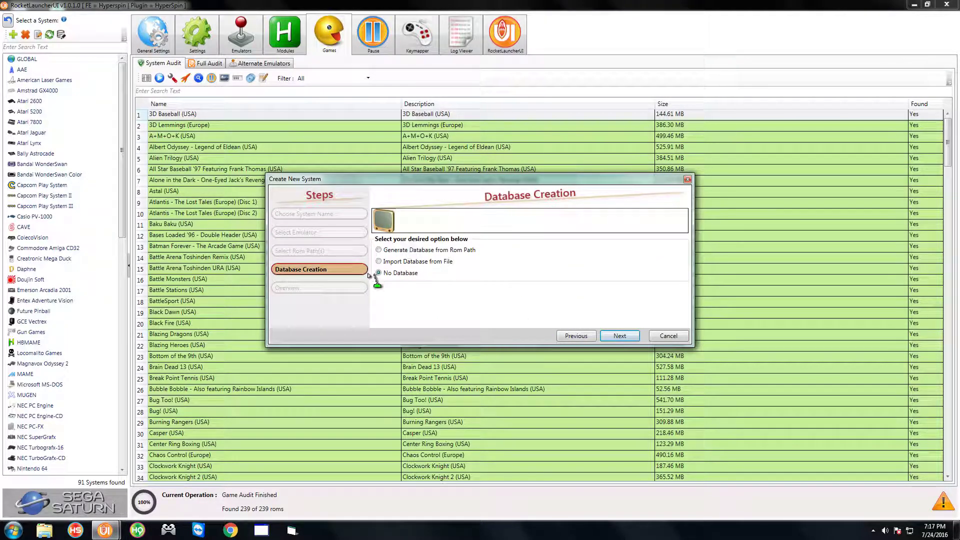
# - Keep the No Database option and finish creating the Sega Model 3 system
pyautogui.click(622, 335)
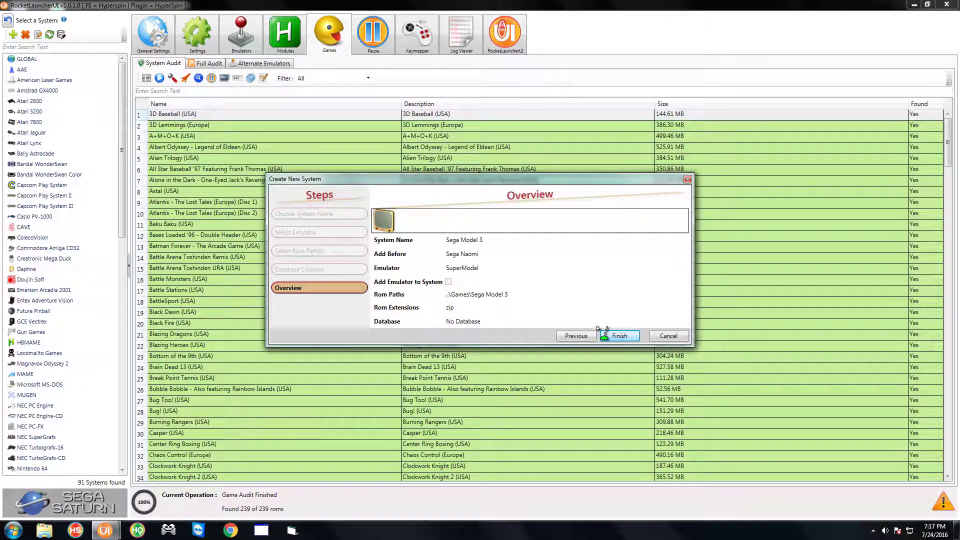
pyautogui.click(619, 336)
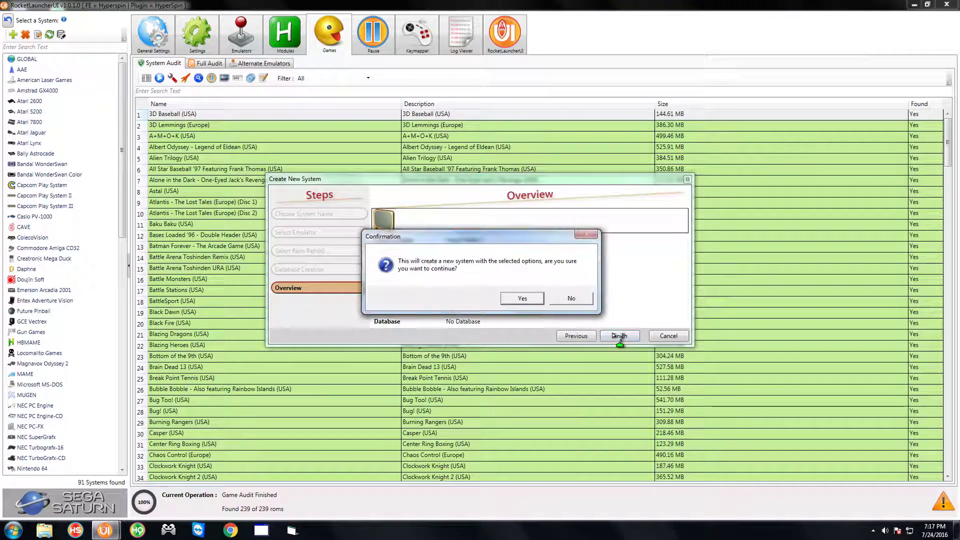
pyautogui.click(521, 299)
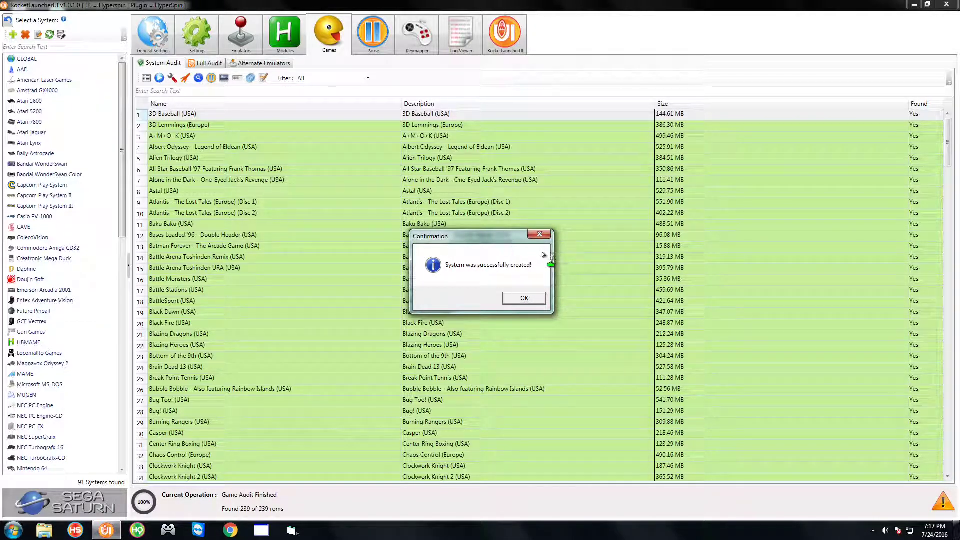
pyautogui.click(524, 298)
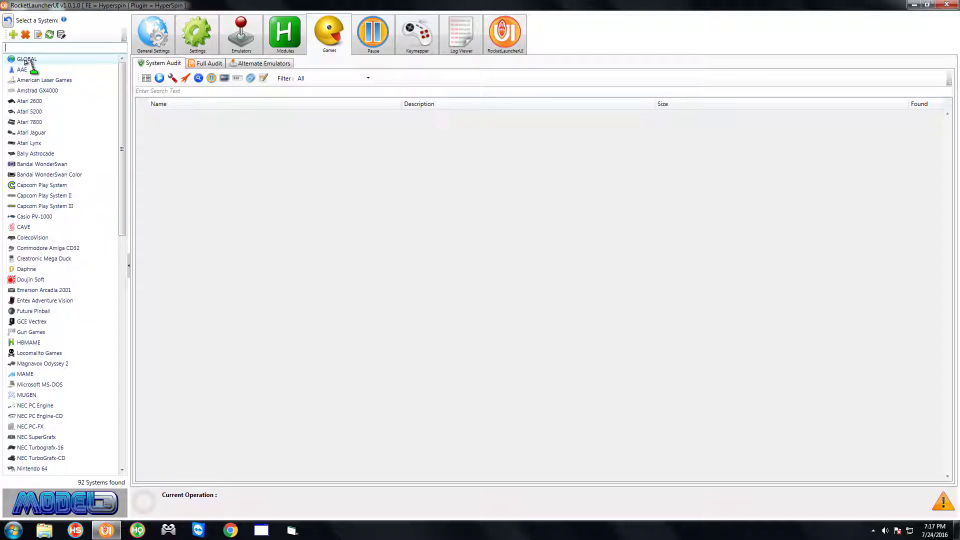
# - Open the SuperModel entry in the GLOBAL emulator list for editing
pyautogui.click(25, 60)
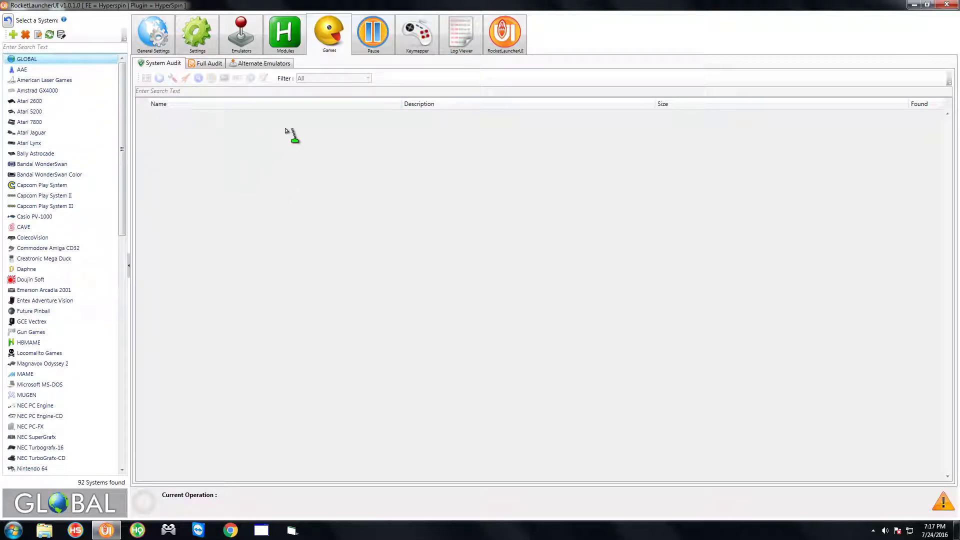
pyautogui.click(250, 43)
pyautogui.scroll(-20, 181, 334)
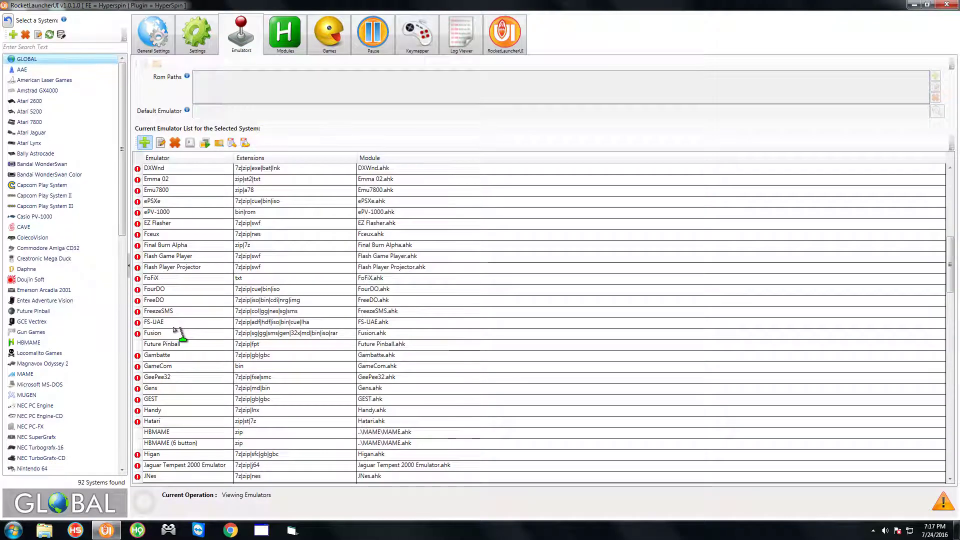
pyautogui.scroll(-15, 177, 332)
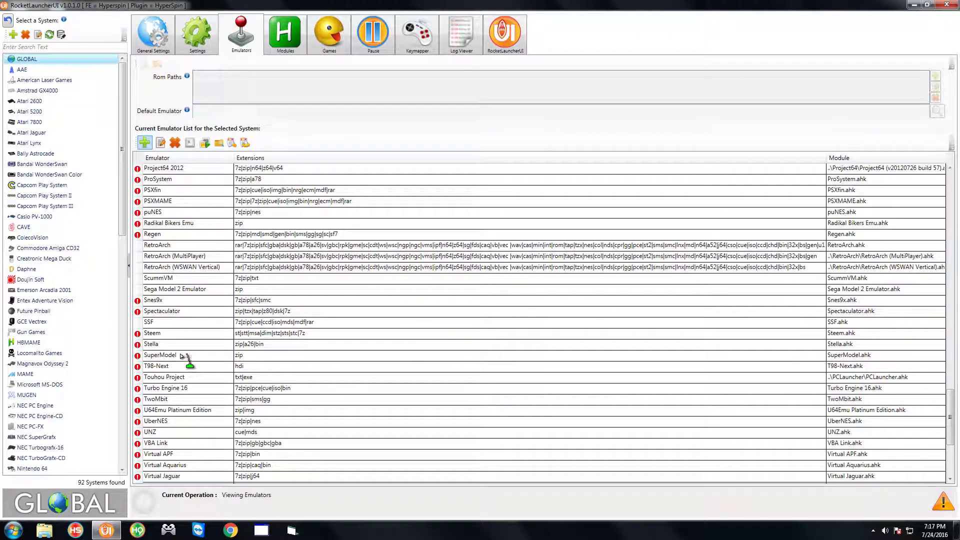
pyautogui.doubleClick(182, 355)
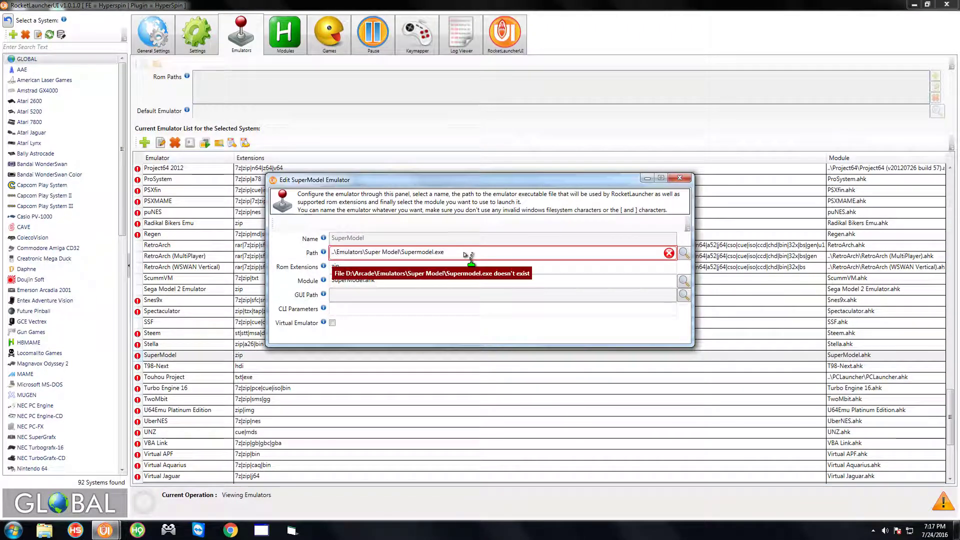
# - Set the SuperModel emulator's path to Supermodel.exe in the Emulators\Supermodel-x64-r458 folder and close its editor
pyautogui.click(683, 252)
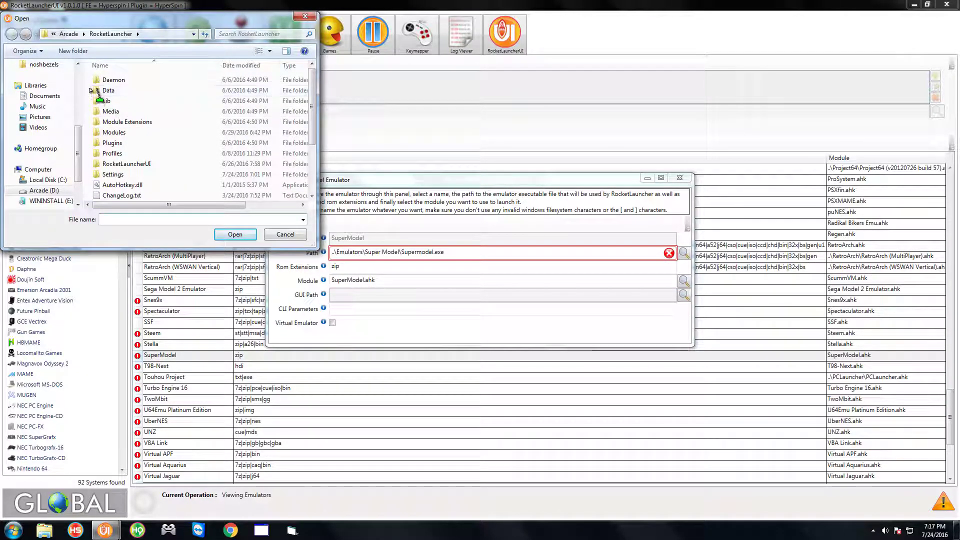
pyautogui.scroll(2, 80, 110)
pyautogui.scroll(3, 80, 100)
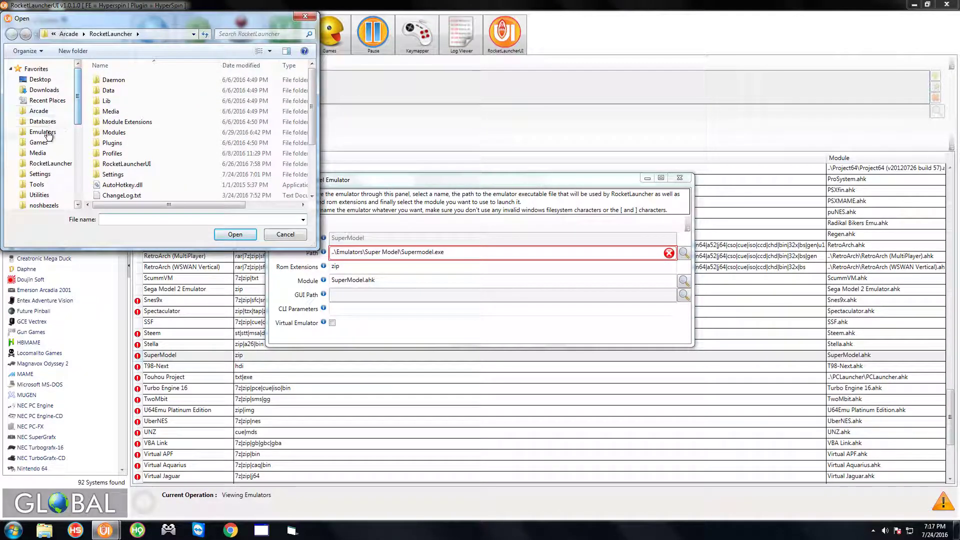
pyautogui.click(46, 134)
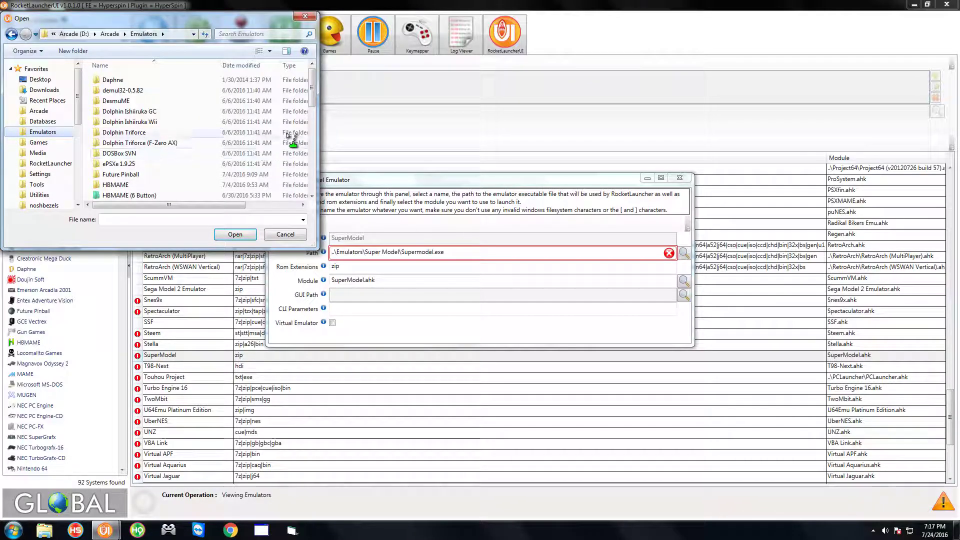
pyautogui.moveTo(125, 91); pyautogui.dragTo(152, 179)
pyautogui.doubleClick(153, 179)
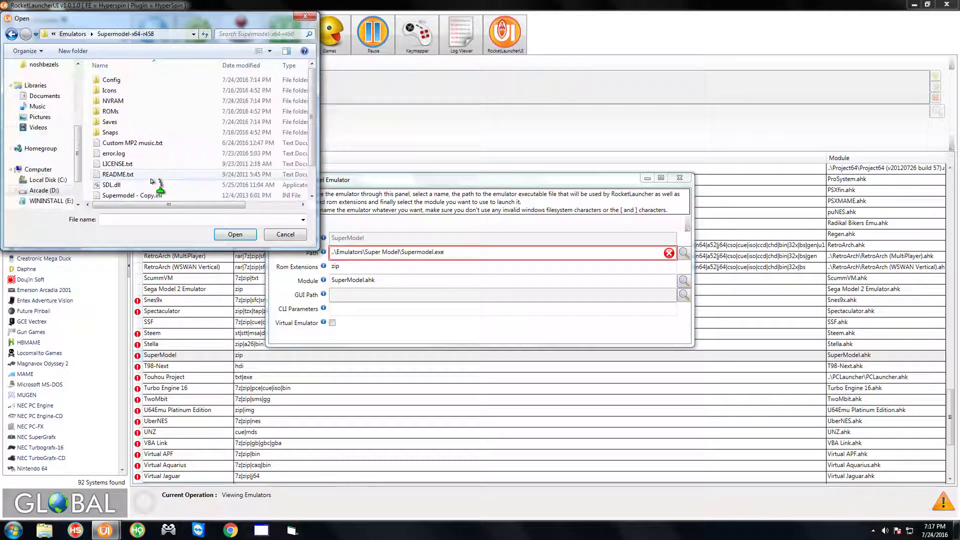
pyautogui.scroll(-1, 153, 180)
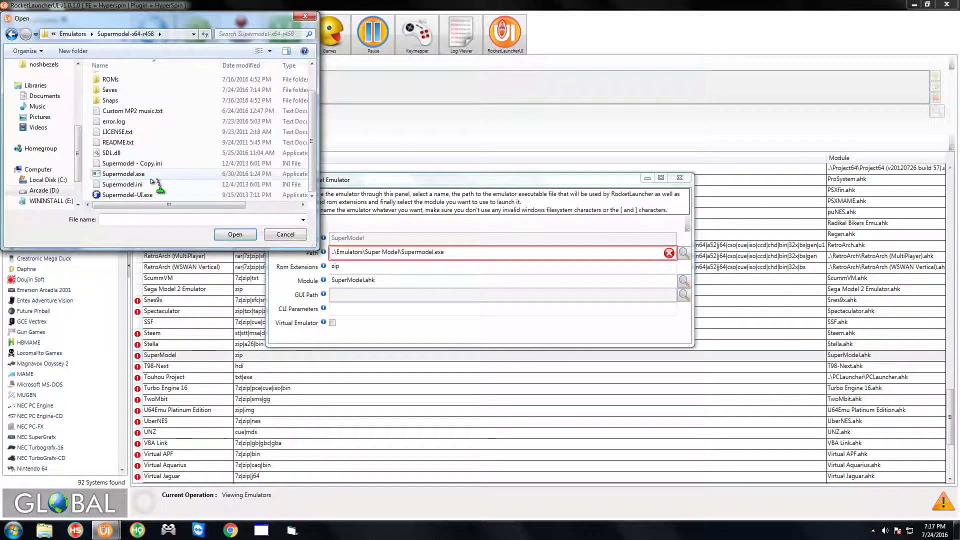
pyautogui.click(116, 174)
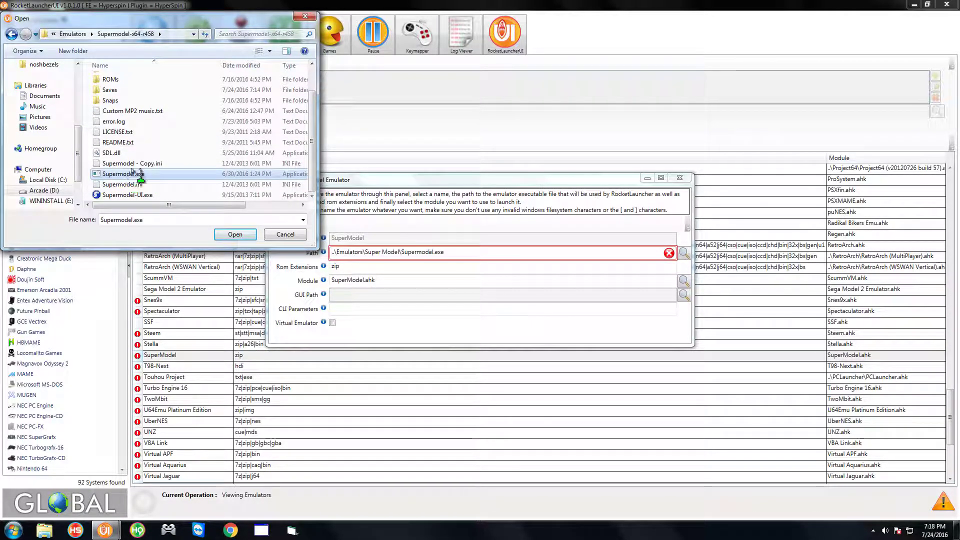
pyautogui.click(234, 235)
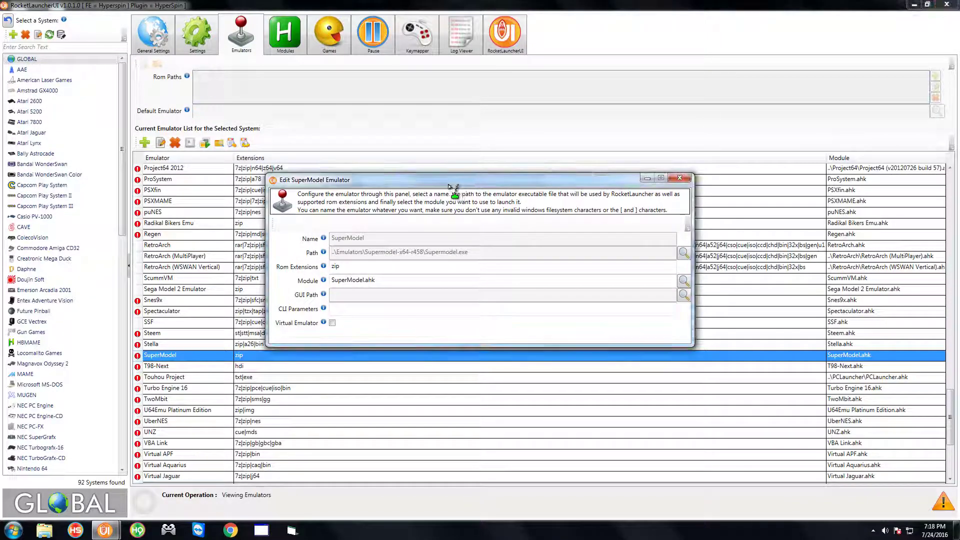
pyautogui.click(642, 157)
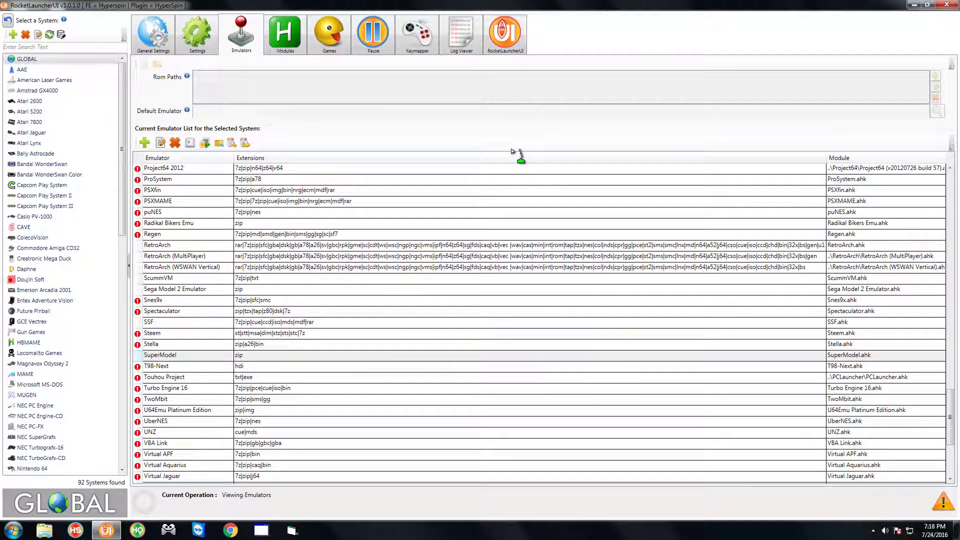
# - Select the Sega Model 3 system and open the global settings of its SuperModel.ahk module
pyautogui.moveTo(128, 148); pyautogui.dragTo(75, 359)
pyautogui.click(44, 364)
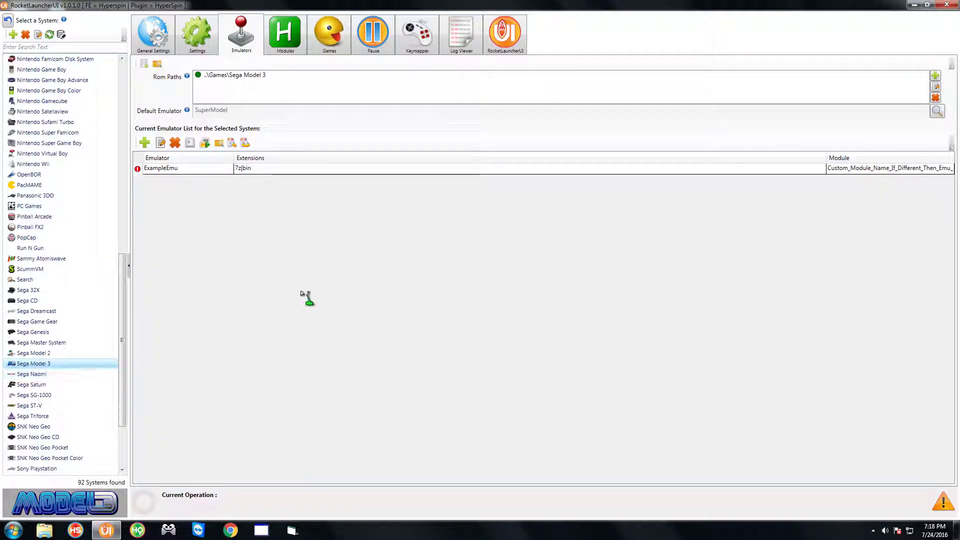
pyautogui.click(294, 41)
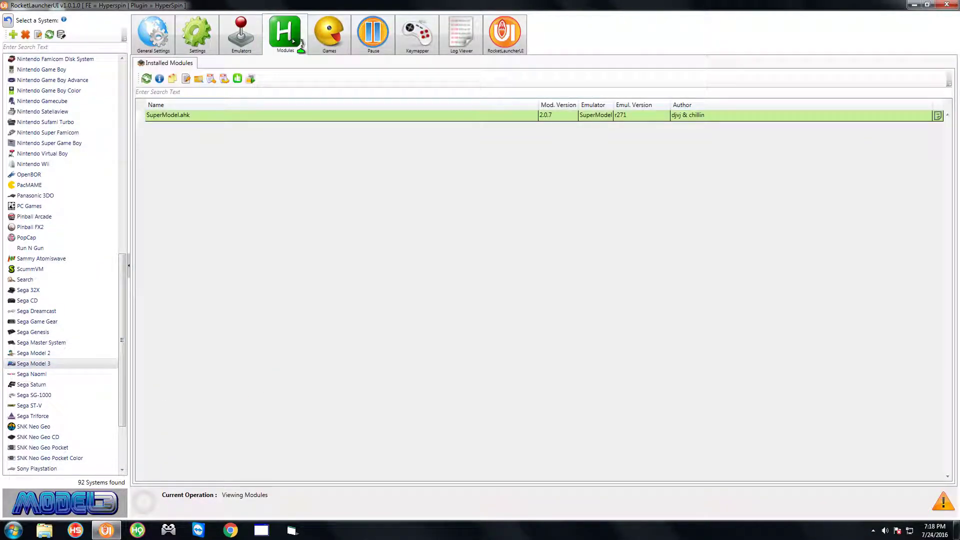
pyautogui.click(166, 116)
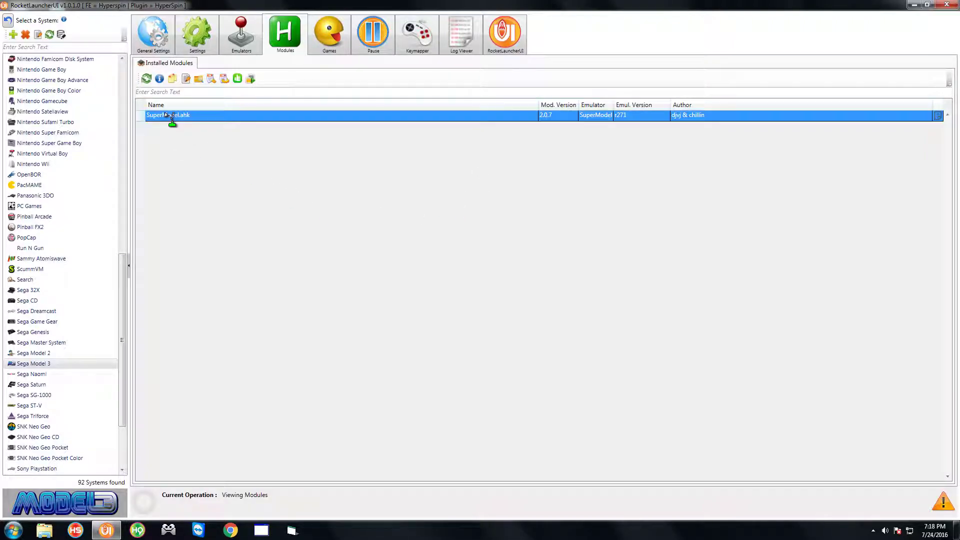
pyautogui.click(210, 80)
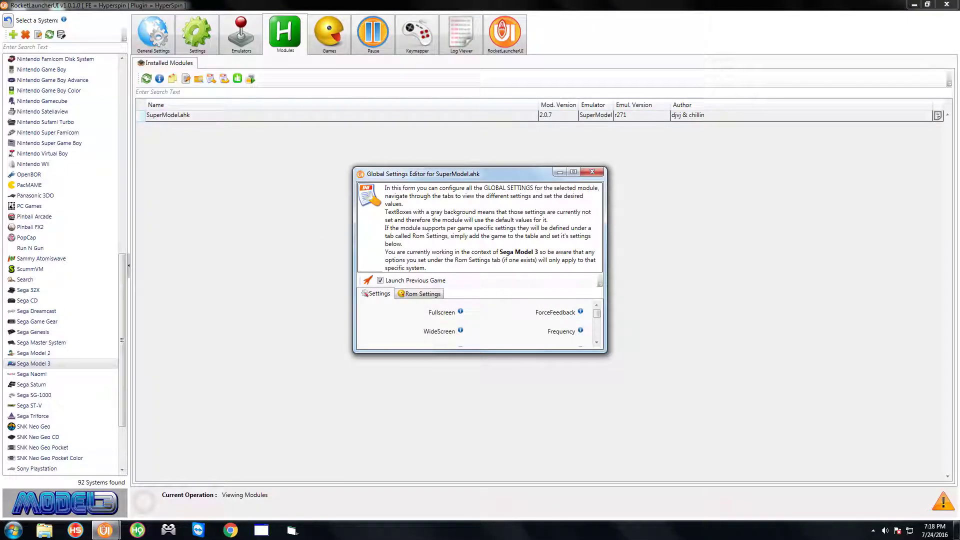
# - Enlarge and reposition the module settings editor, and set WideScreen to false
pyautogui.moveTo(605, 348); pyautogui.dragTo(859, 520)
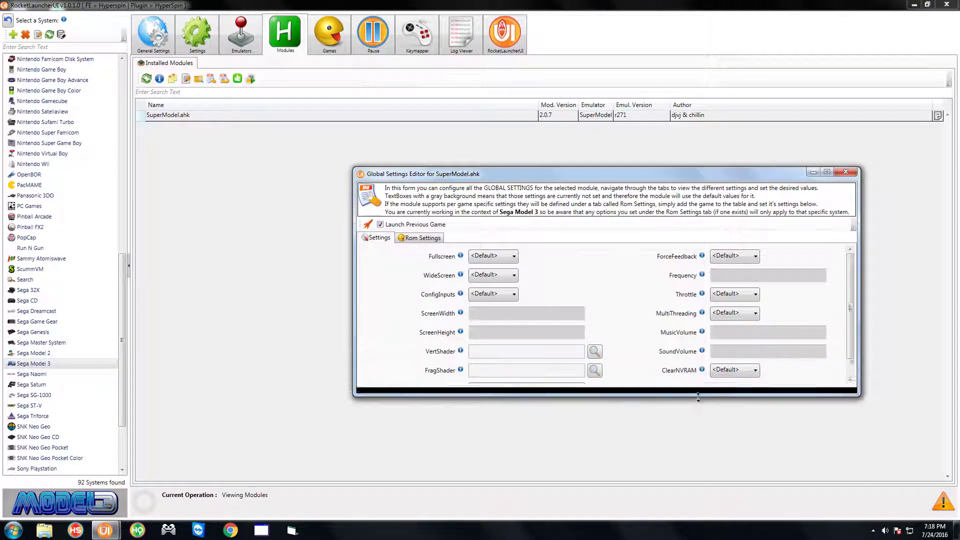
pyautogui.moveTo(698, 402); pyautogui.dragTo(679, 495)
pyautogui.moveTo(653, 179); pyautogui.dragTo(389, 104)
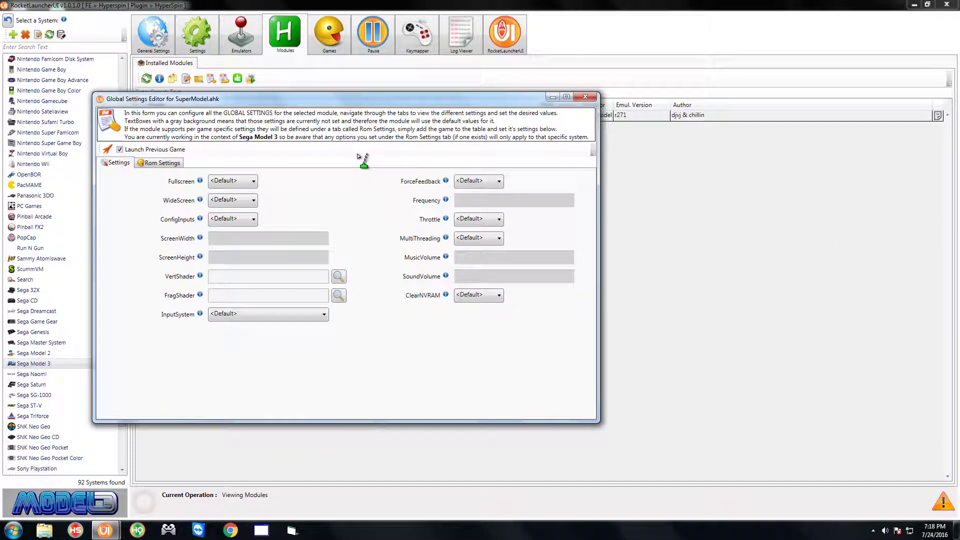
pyautogui.click(234, 201)
pyautogui.click(230, 228)
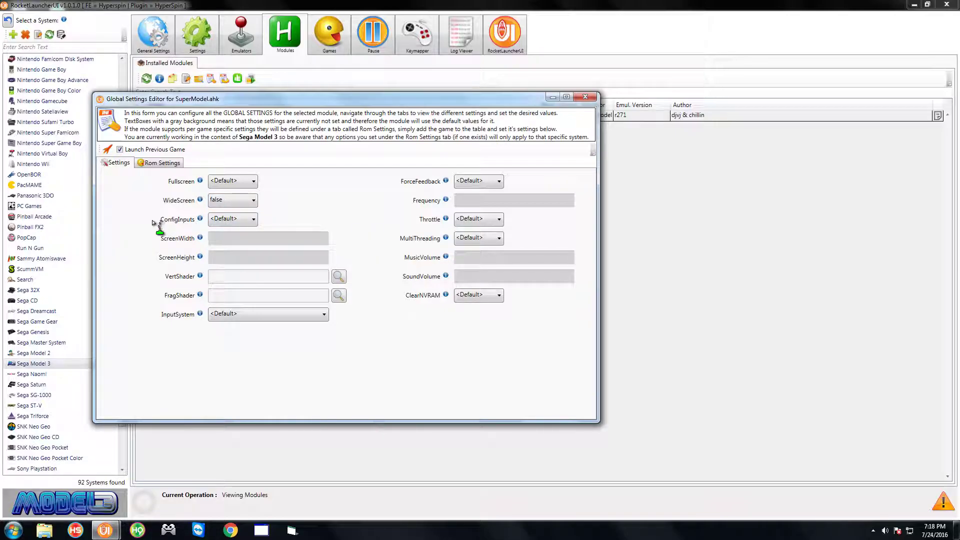
# - Close the module settings editor and set the Fade In exit delay for Sega Model 3 to 2000
pyautogui.click(584, 97)
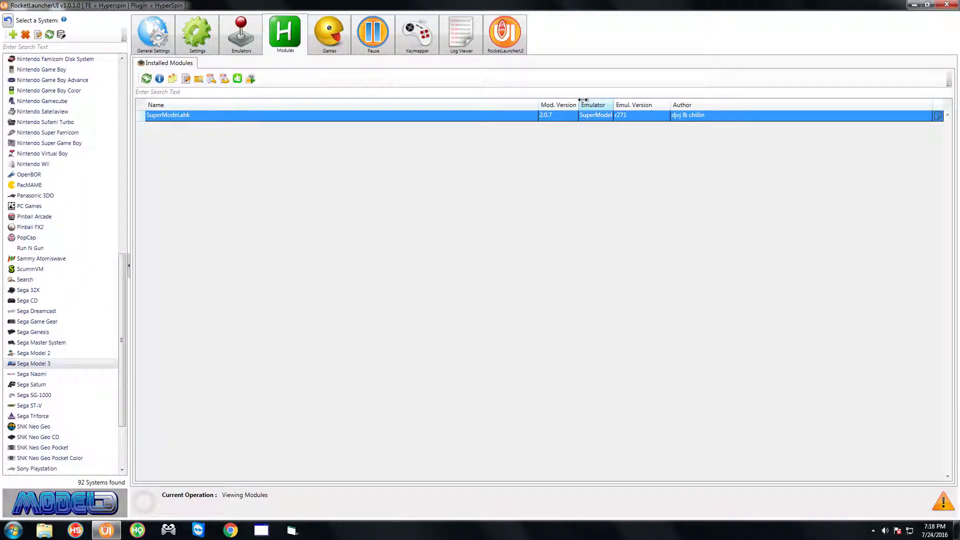
pyautogui.click(203, 34)
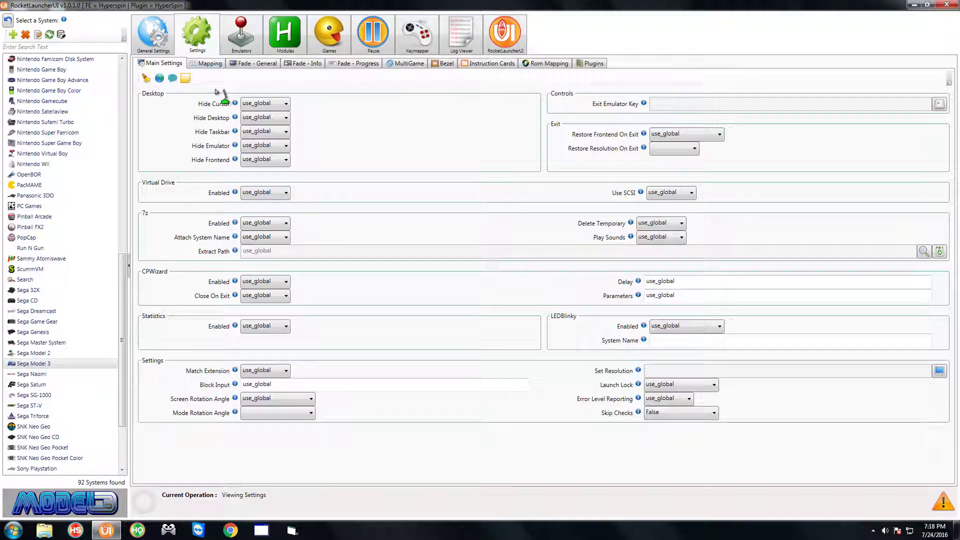
pyautogui.click(253, 63)
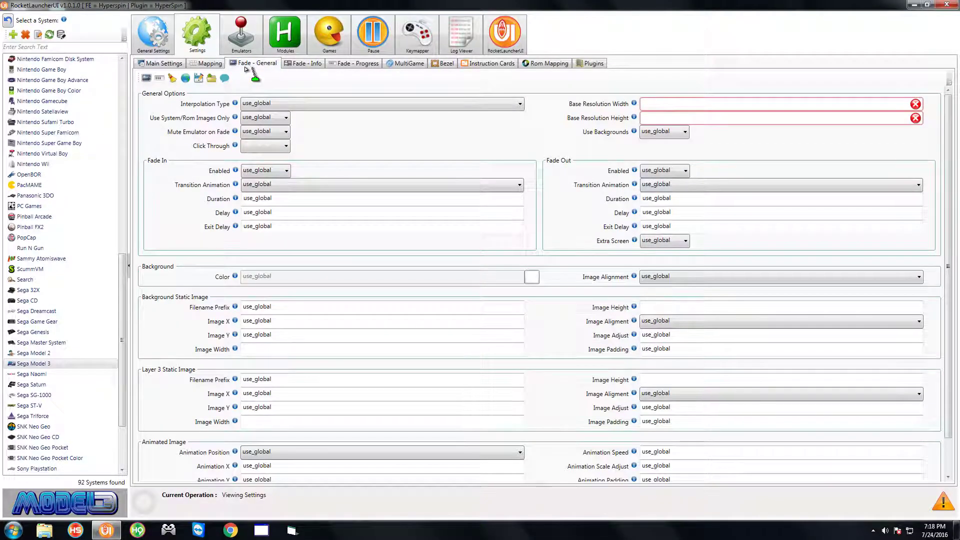
pyautogui.doubleClick(296, 227)
pyautogui.write('2')
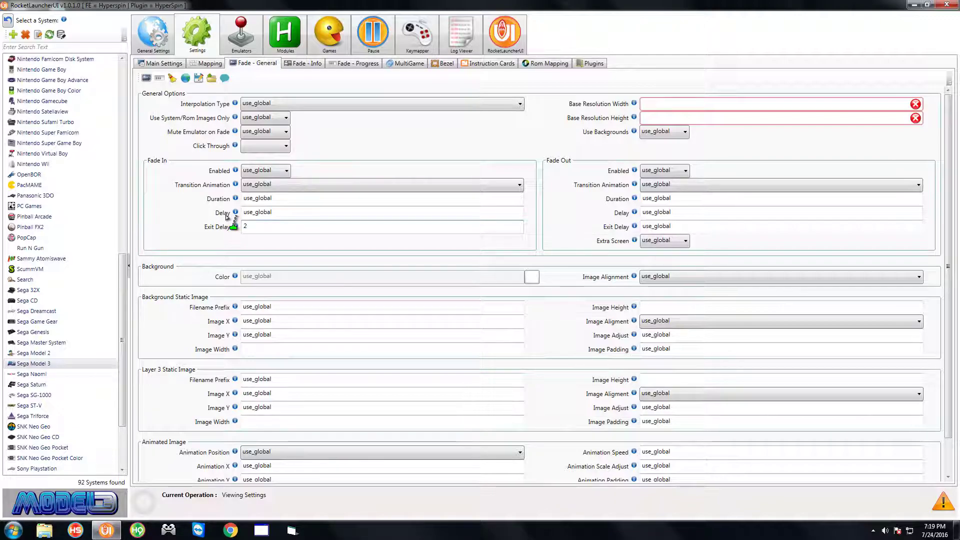
pyautogui.write('000')
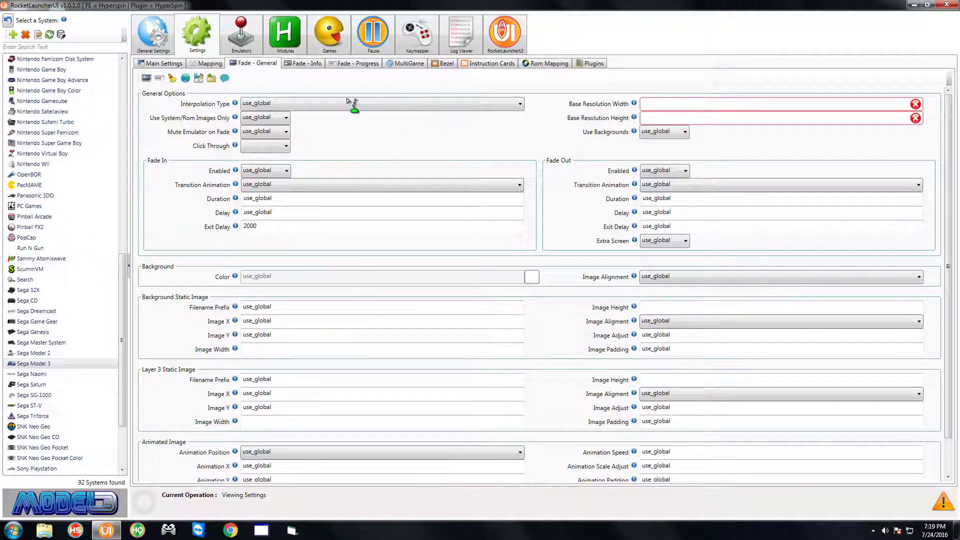
# - Audit all the games of the Sega Model 3 system
pyautogui.click(342, 39)
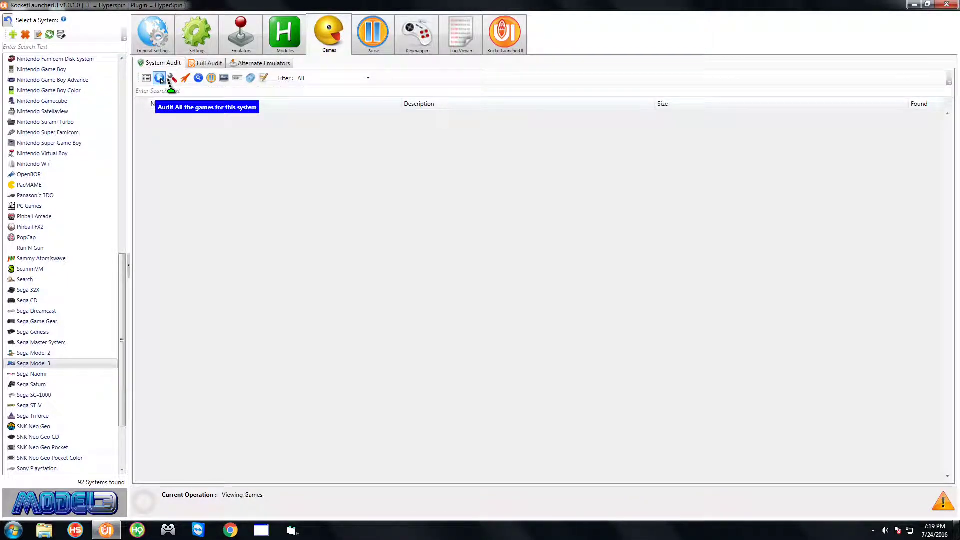
pyautogui.click(160, 78)
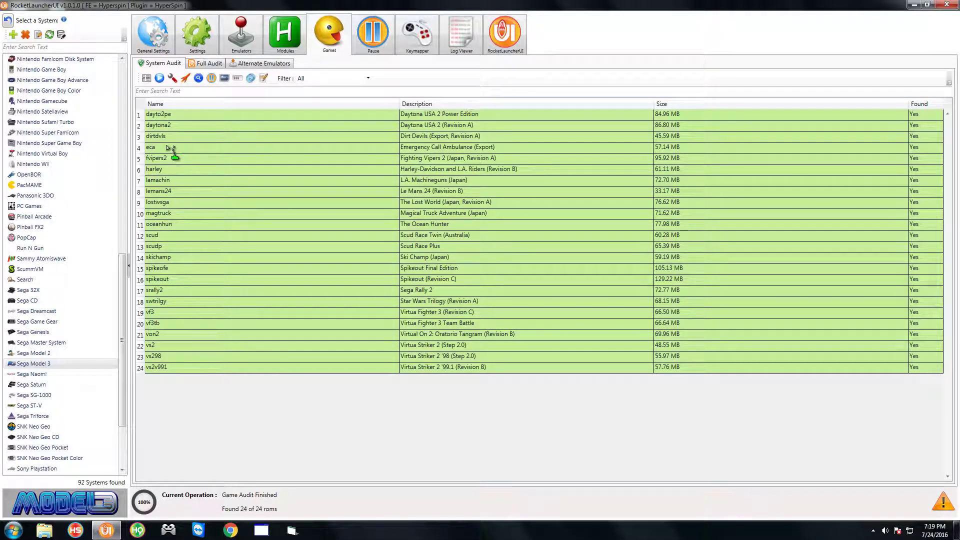
# - Test-launch Daytona USA 2 Power Edition (dayto2pe), exit the game, and close RocketLauncherUI
pyautogui.click(180, 114)
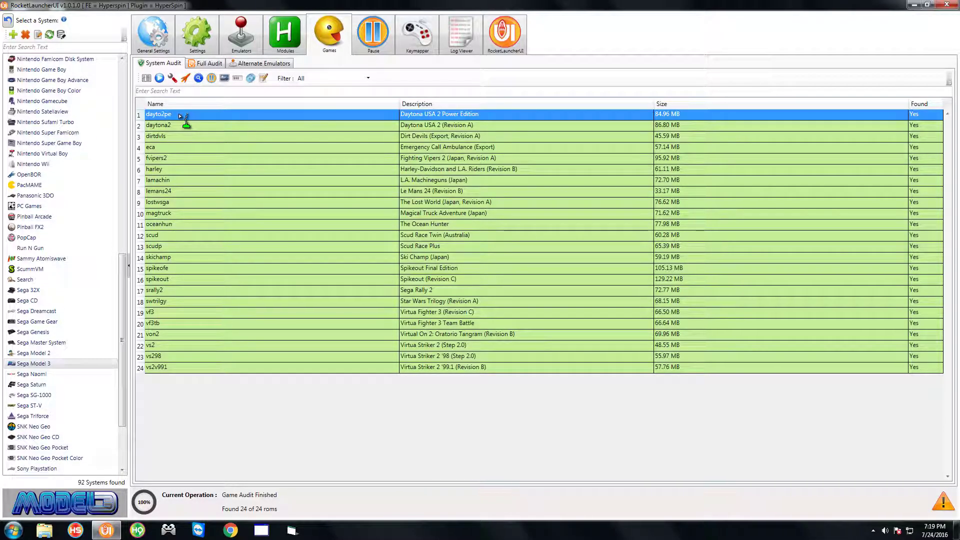
pyautogui.click(186, 80)
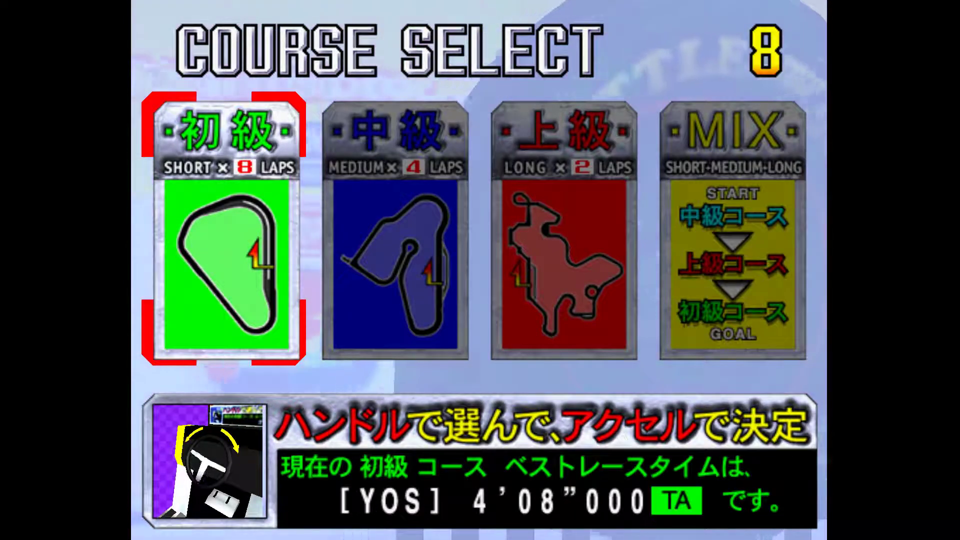
pyautogui.press('Escape')
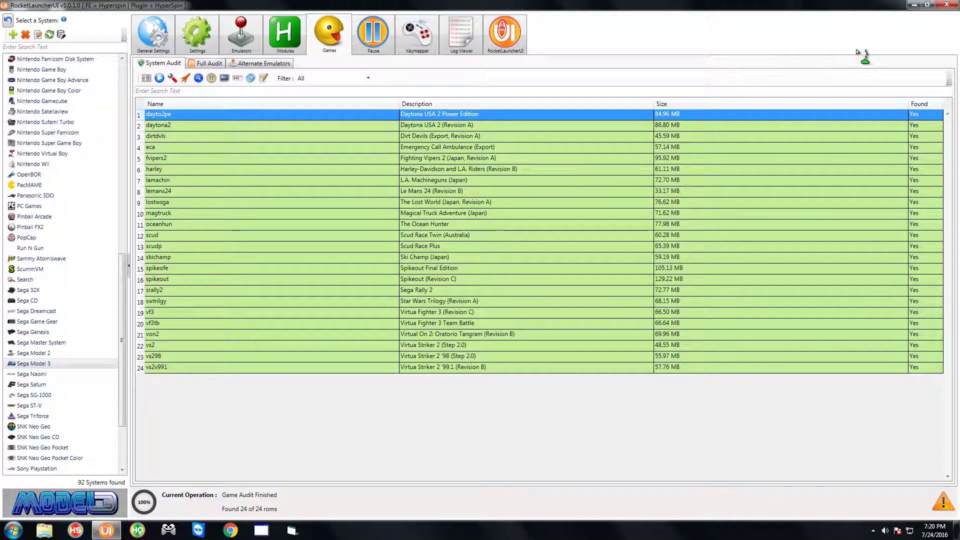
pyautogui.click(946, 6)
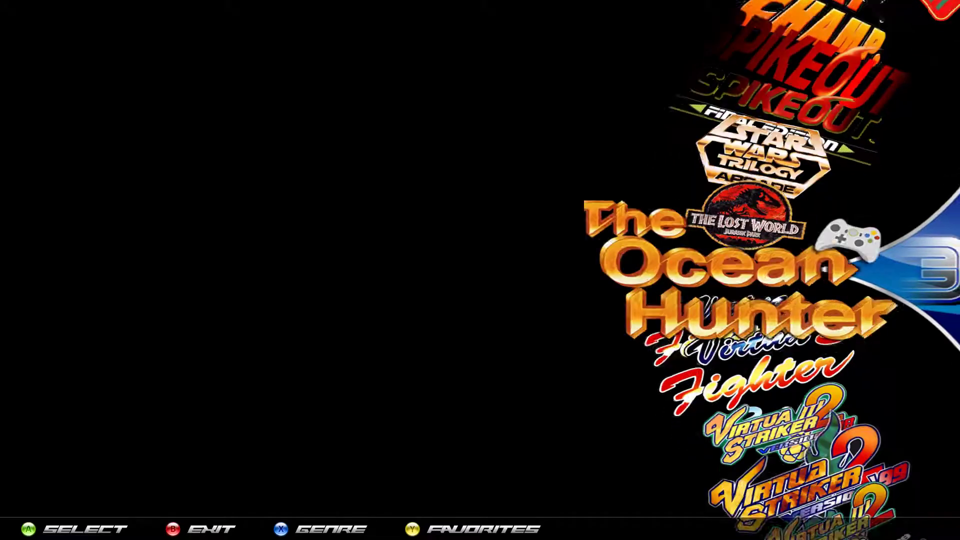
# - In HyperSpin, browse the Sega Model 3 game wheel and preview the L.A. Machineguns theme
pyautogui.press('Down')
pyautogui.press('Down')
pyautogui.press('Down')
pyautogui.press('Down')
pyautogui.press('Down')
pyautogui.press('Down')
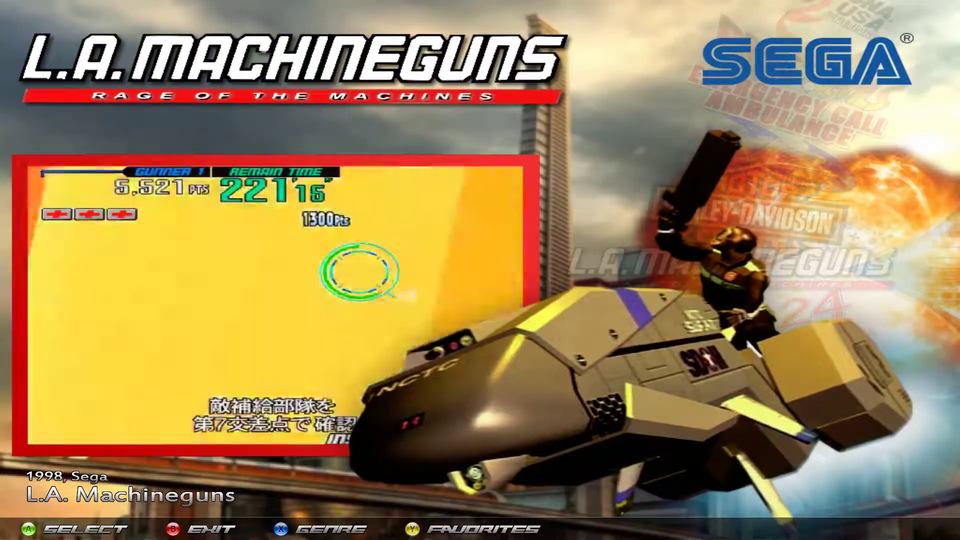
# - Leave the Sega Model 3 game wheel and browse the main systems wheel to the Search entry
pyautogui.press('Escape')
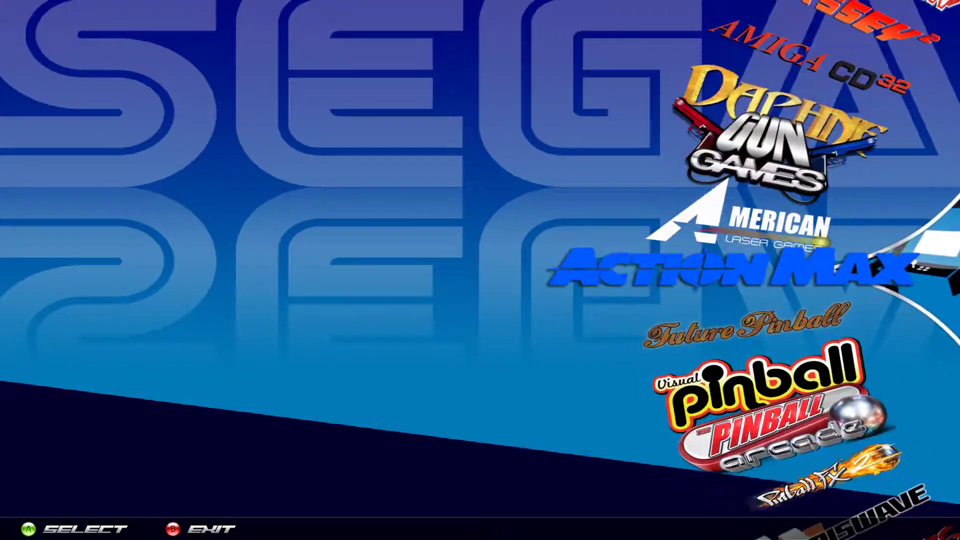
pyautogui.press('Up')
pyautogui.press('Up')
pyautogui.press('Up')
pyautogui.press('Up')
pyautogui.press('Up')
pyautogui.press('Up')
pyautogui.press('Up')
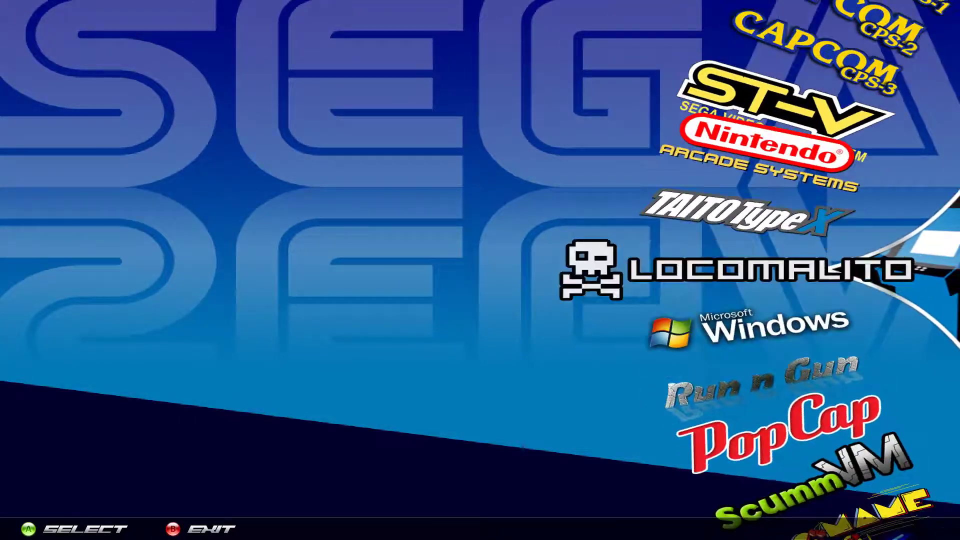
pyautogui.press('Up')
pyautogui.press('Up')
pyautogui.press('Up')
pyautogui.press('Up')
pyautogui.press('Up')
pyautogui.press('Up')
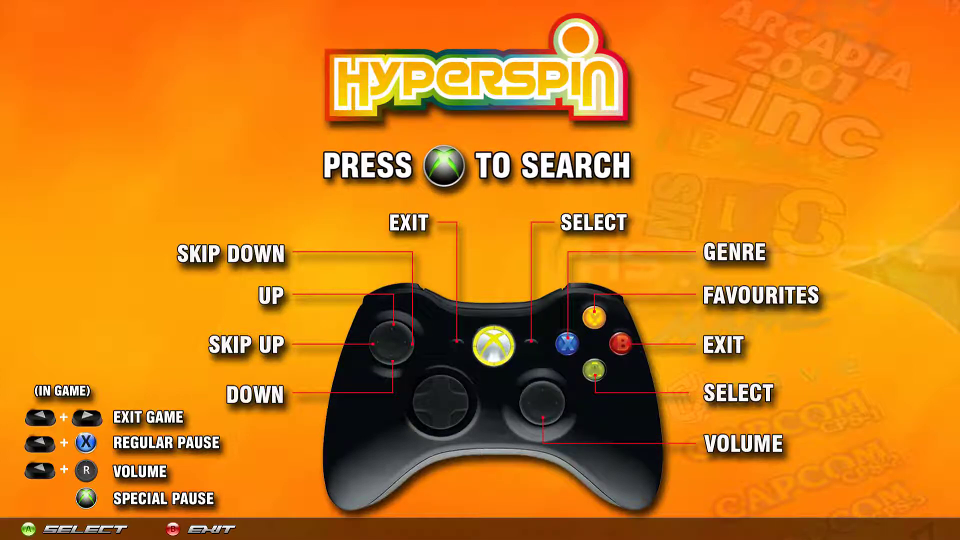
# - Enter the Sega Model 3 game wheel and browse to The Ocean Hunter to preview its theme
pyautogui.press('Return')
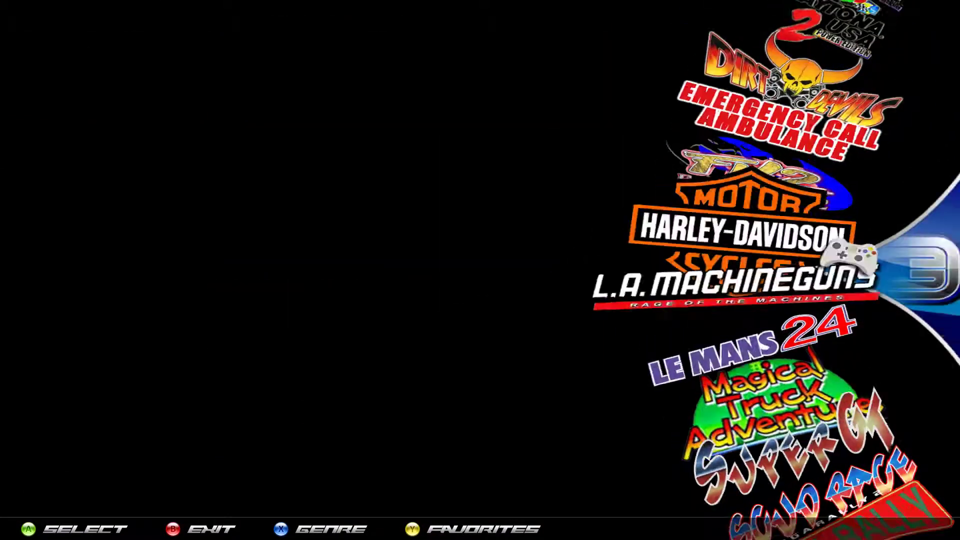
pyautogui.press('Up')
pyautogui.press('Down')
pyautogui.press('Up')
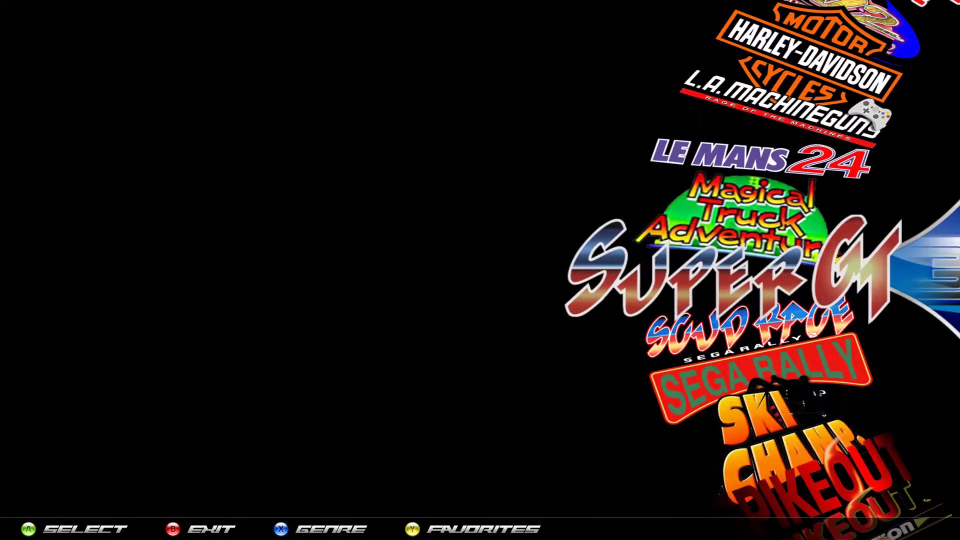
pyautogui.press('Down')
pyautogui.press('Down')
pyautogui.press('Down')
pyautogui.press('Down')
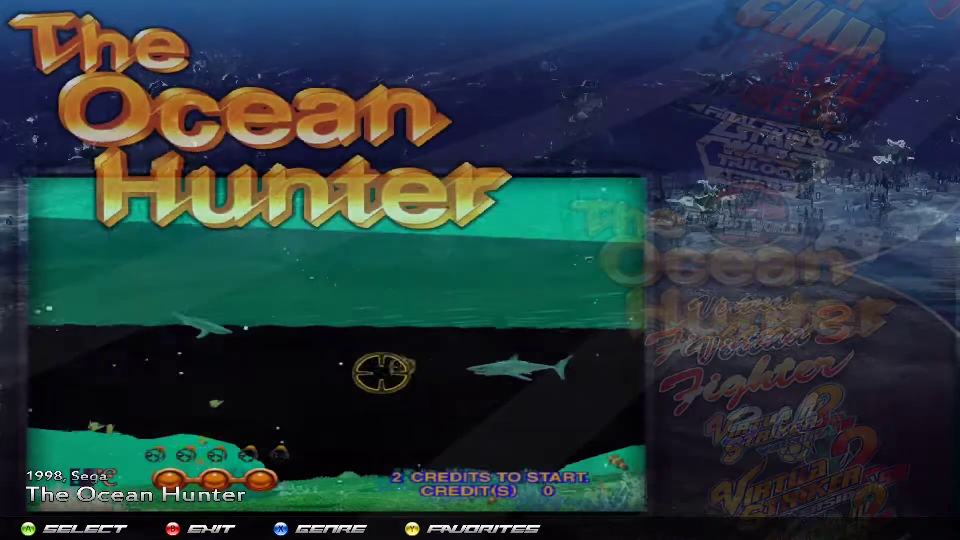
# - Browse back and forth through the Sega Model 3 wheel, checking the logos from Emergency Call Ambulance to Star Wars Trilogy
pyautogui.press('Down')
pyautogui.press('Down')
pyautogui.press('Down')
pyautogui.press('Down')
pyautogui.press('Down')
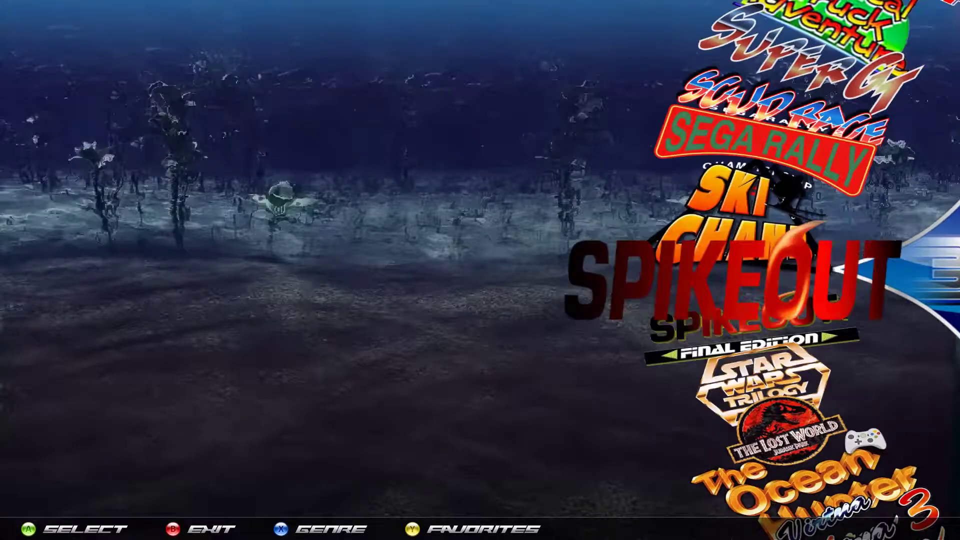
pyautogui.press('Up')
pyautogui.press('Up')
pyautogui.press('Up')
pyautogui.press('Up')
pyautogui.press('Up')
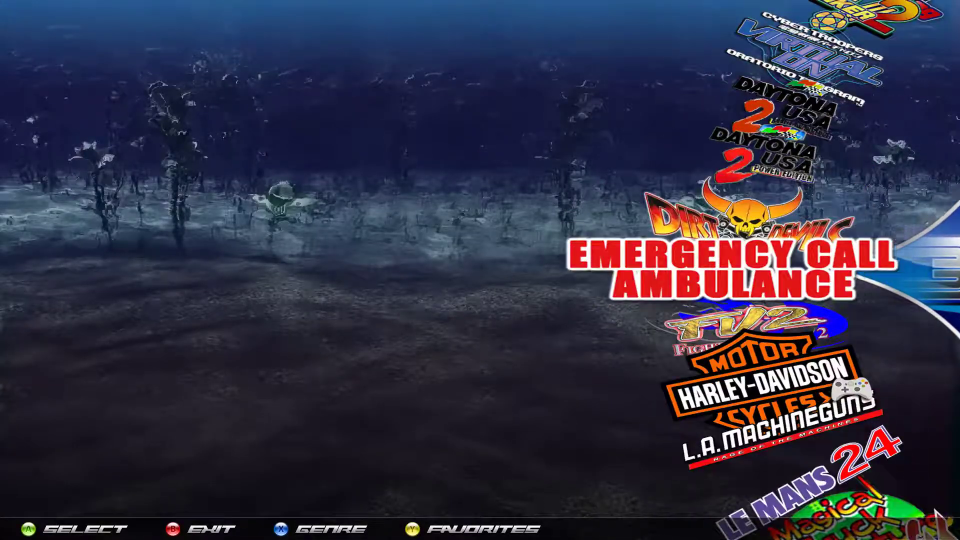
pyautogui.press('Up')
pyautogui.press('Up')
pyautogui.press('Down')
pyautogui.press('Down')
pyautogui.press('Down')
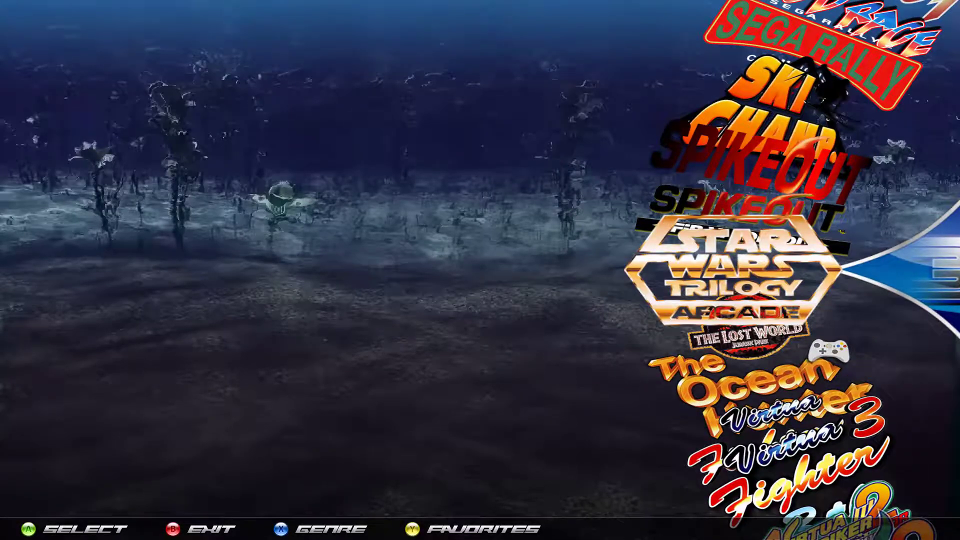
pyautogui.press('Up')
pyautogui.press('Up')
pyautogui.press('Up')
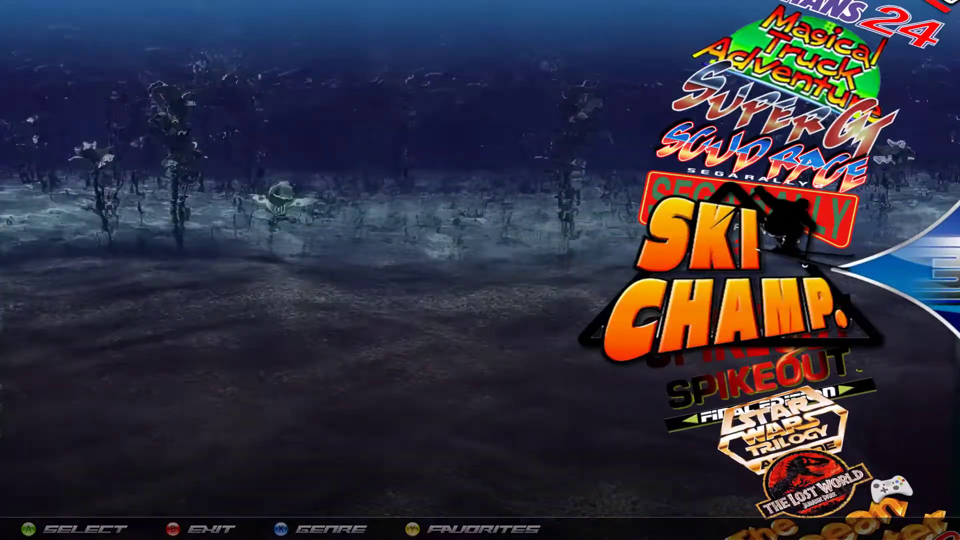
pyautogui.press('Down')
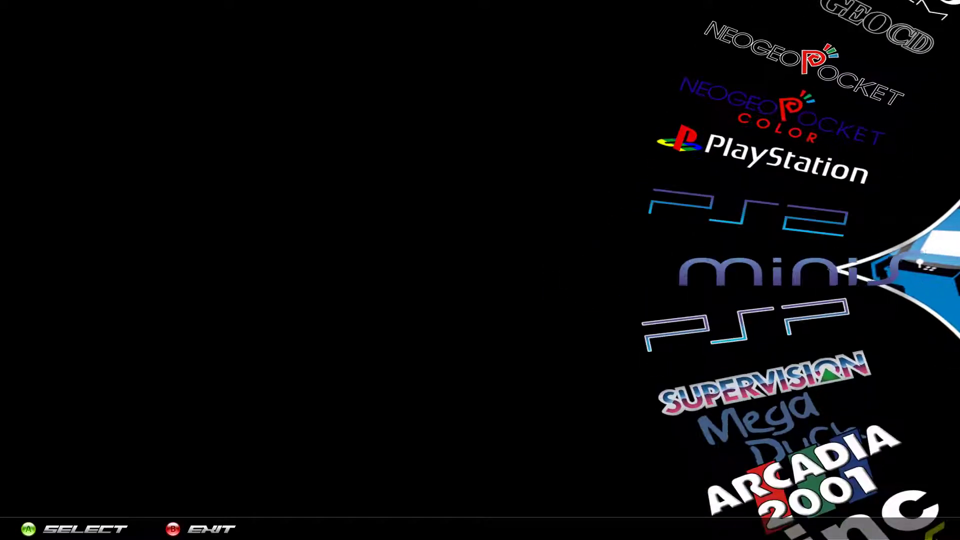
# - Scroll the main systems wheel past the PlayStation systems to the Search entry
pyautogui.press('Down')
pyautogui.press('Down')
pyautogui.press('Down')
pyautogui.press('Down')
pyautogui.press('Down')
pyautogui.press('Down')
pyautogui.press('Down')
pyautogui.press('Down')
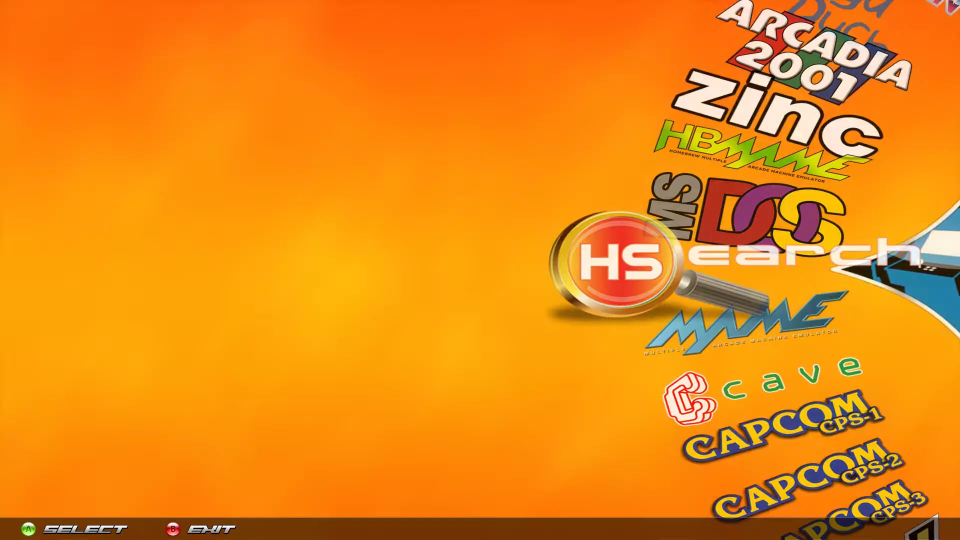